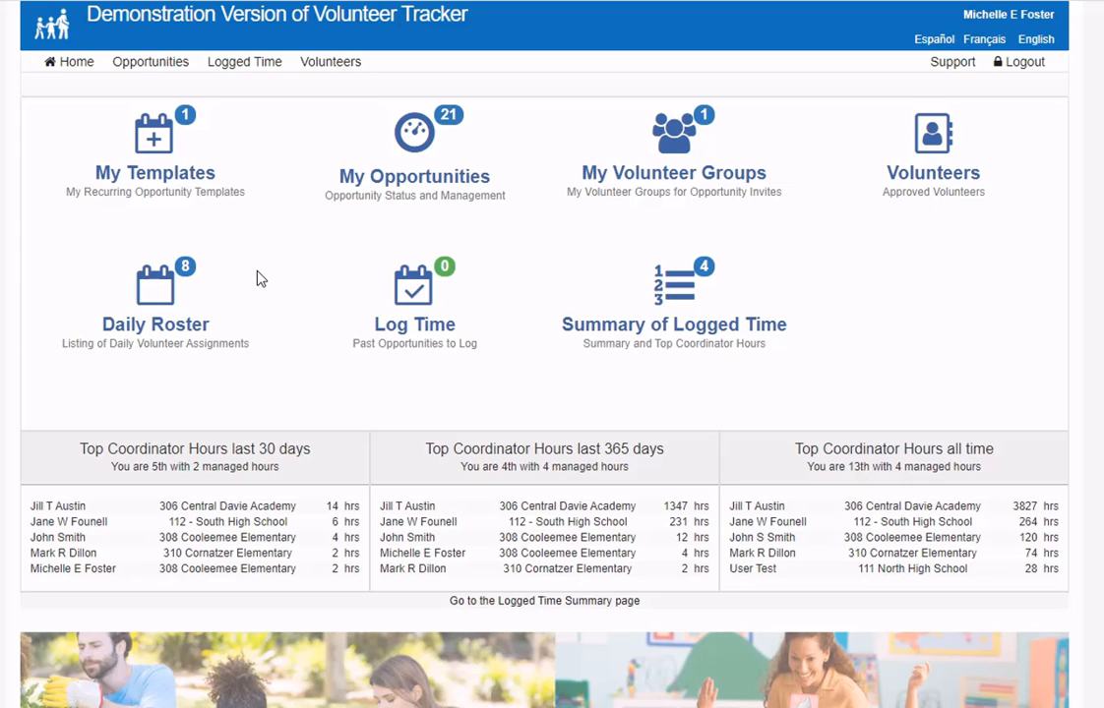
- Open My Templates to view the Grade 2 Helpers MASTER COPY template and its seven time slots
left_click(160, 149)
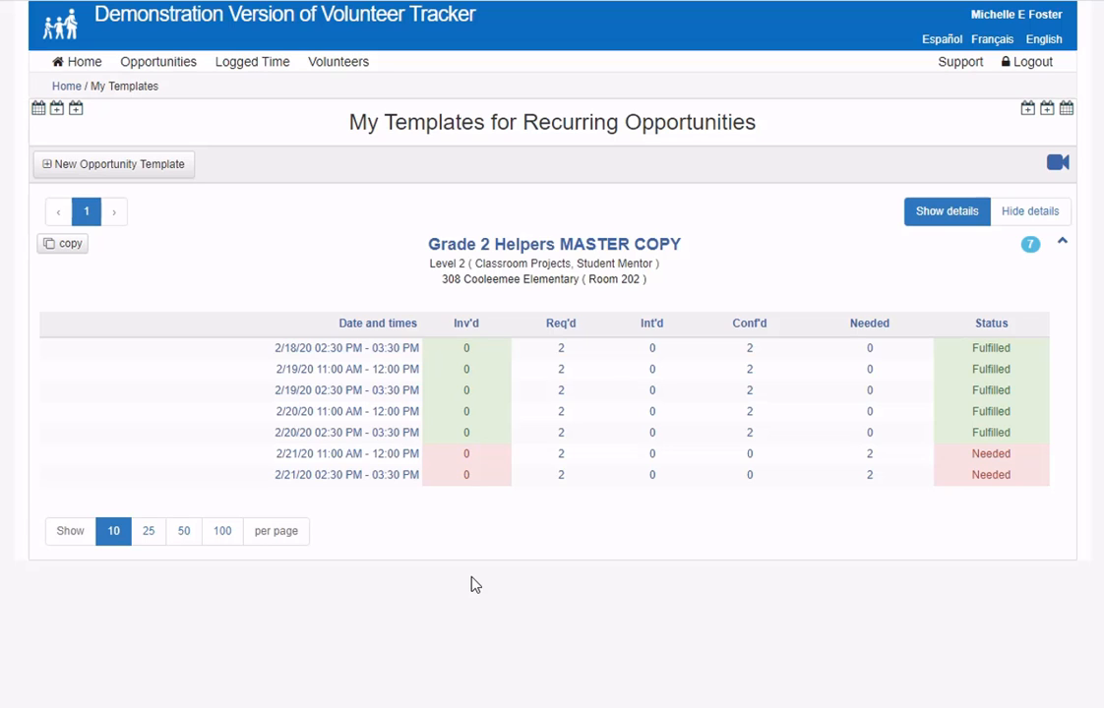
- Review the Book Fair shifts on the Major Events page, then return to the home dashboard
left_click(175, 65)
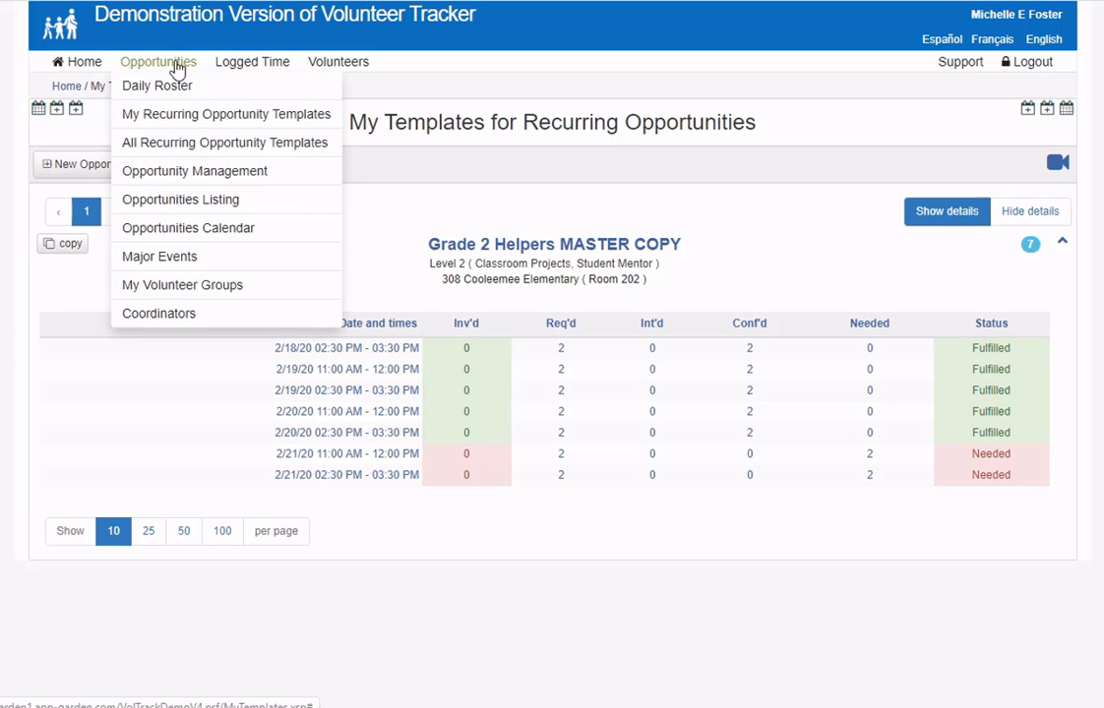
left_click(175, 257)
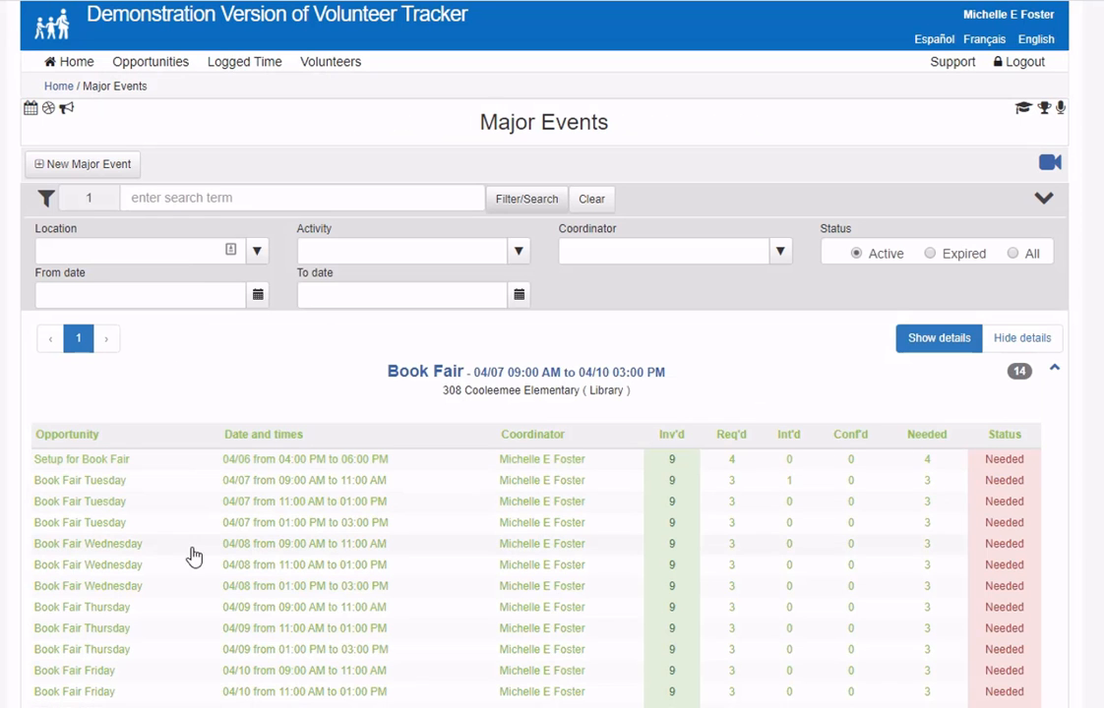
scroll(164, 590, "down", 1)
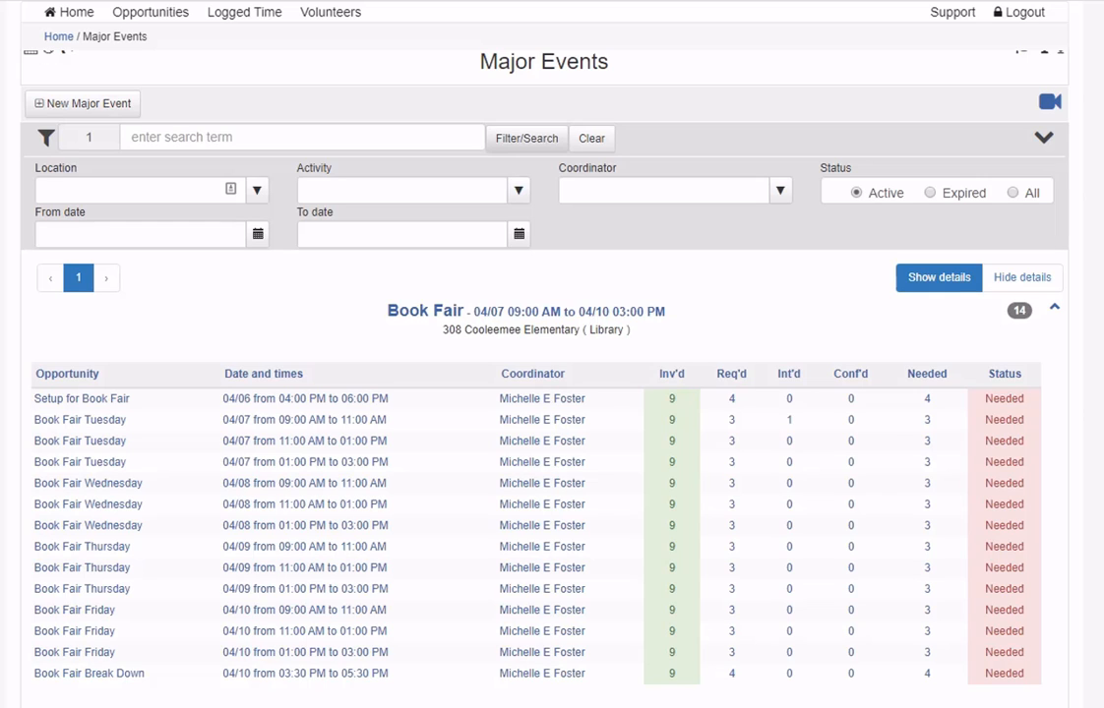
scroll(64, 168, "up", 1)
left_click(54, 82)
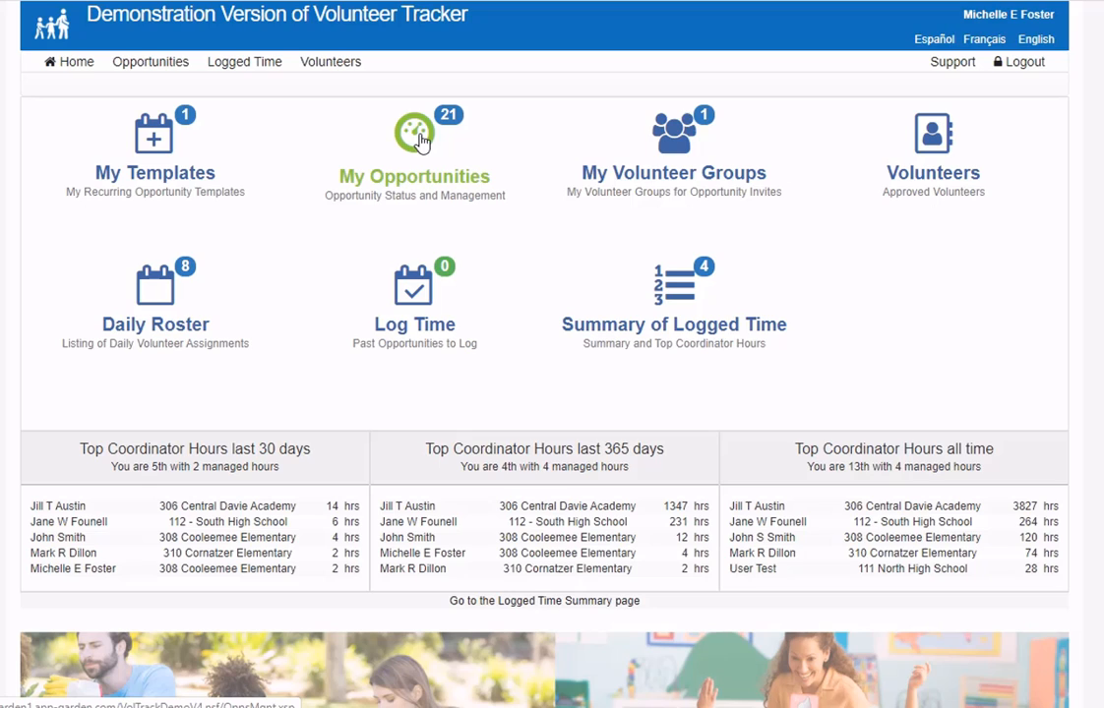
- Open My Opportunities to list the 21 active opportunities in Opportunity Management
left_click(149, 65)
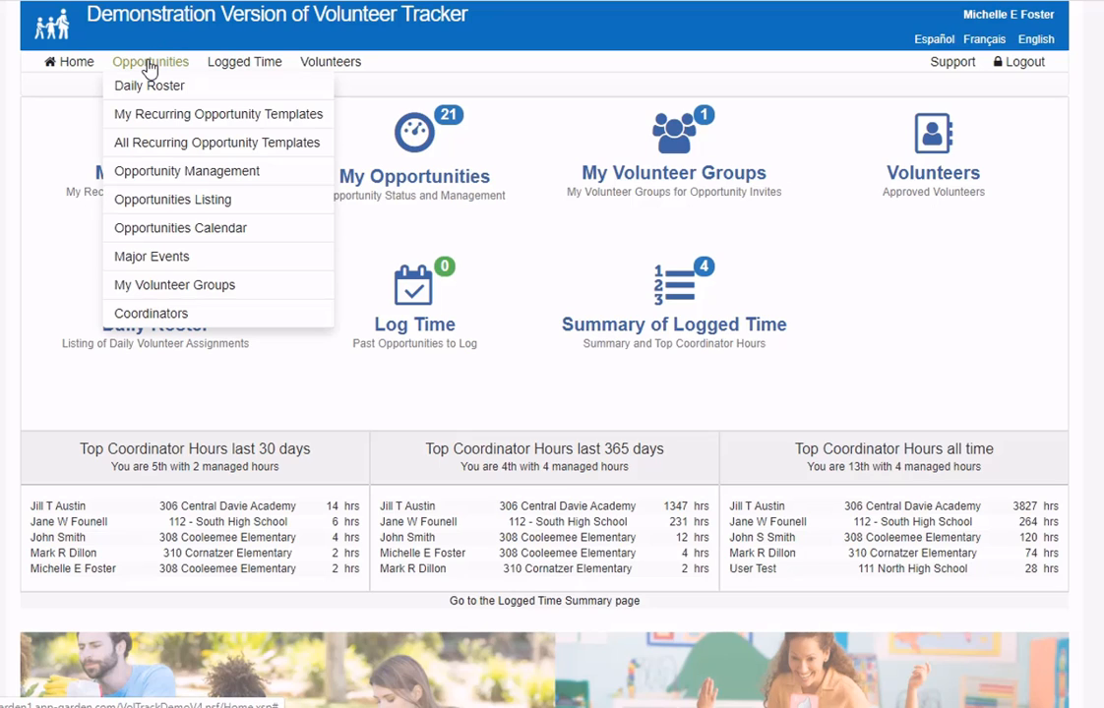
left_click(417, 141)
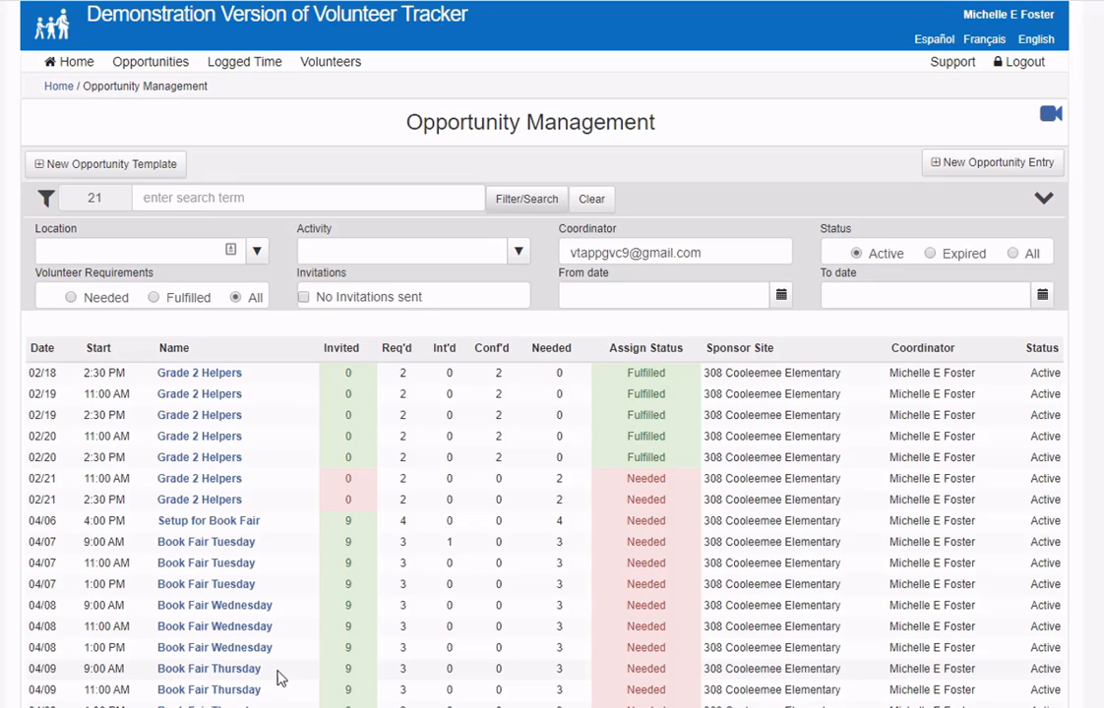
- Start a new opportunity named 'Grade 2 Trip to Zoo', reusing the name as its description
left_click(982, 175)
left_click(333, 258)
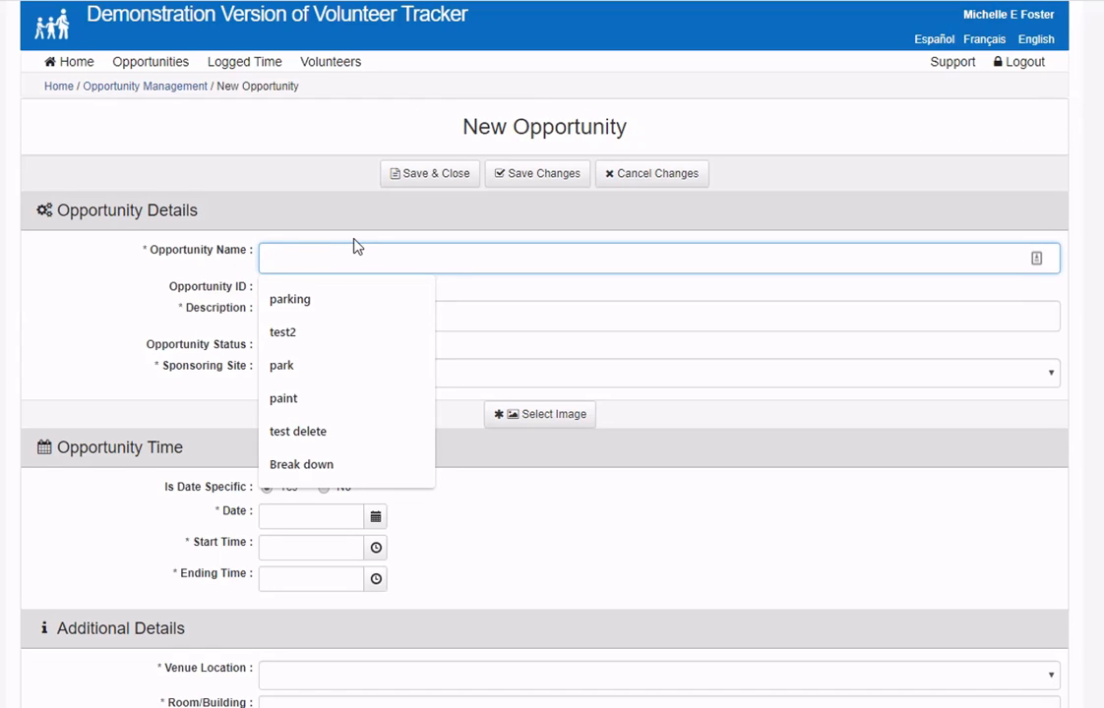
type("Grade 2")
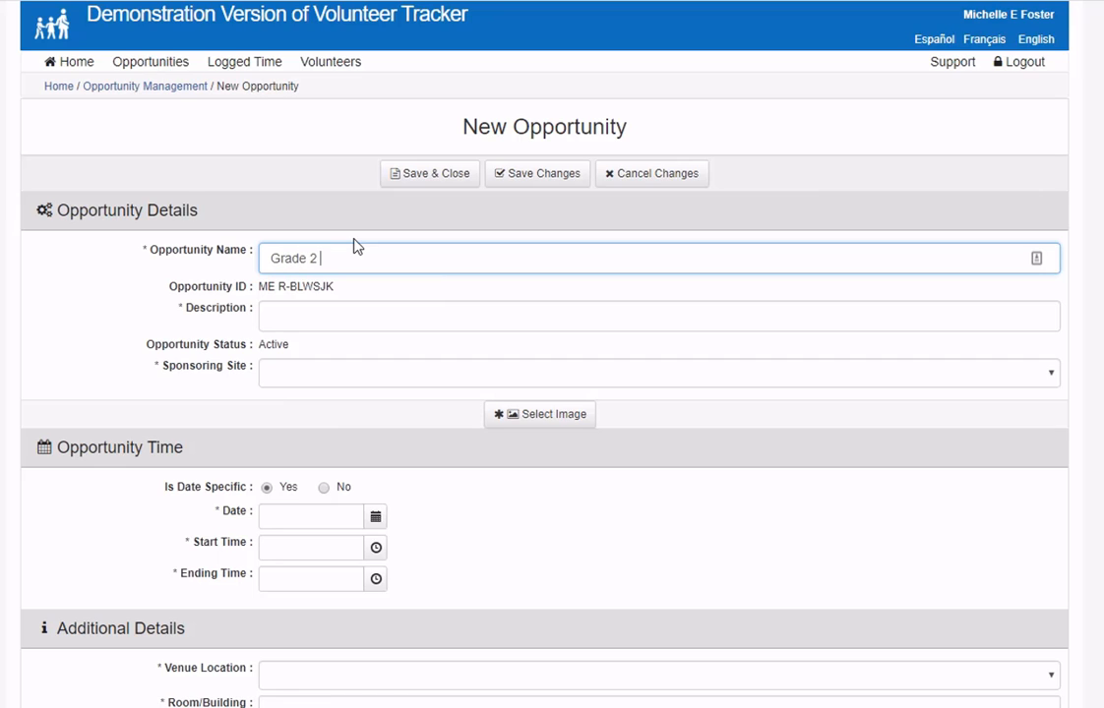
type(" Trip to Zoo")
triple_click(354, 252)
key("ctrl+c")
left_click(327, 314)
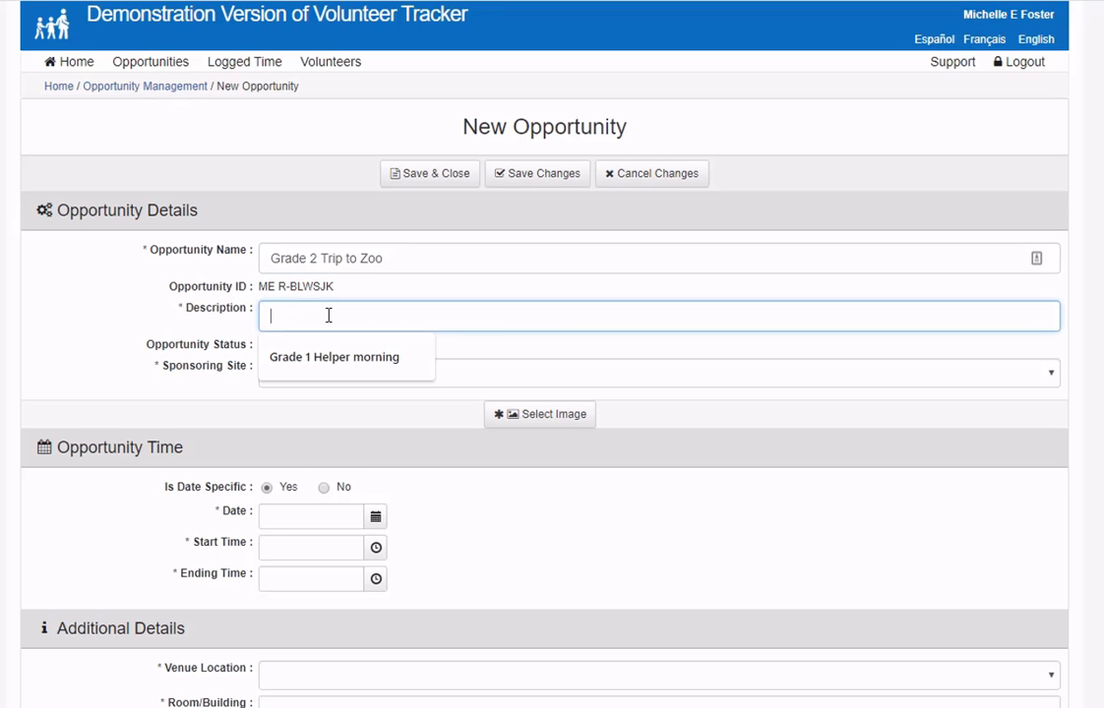
key("ctrl+v")
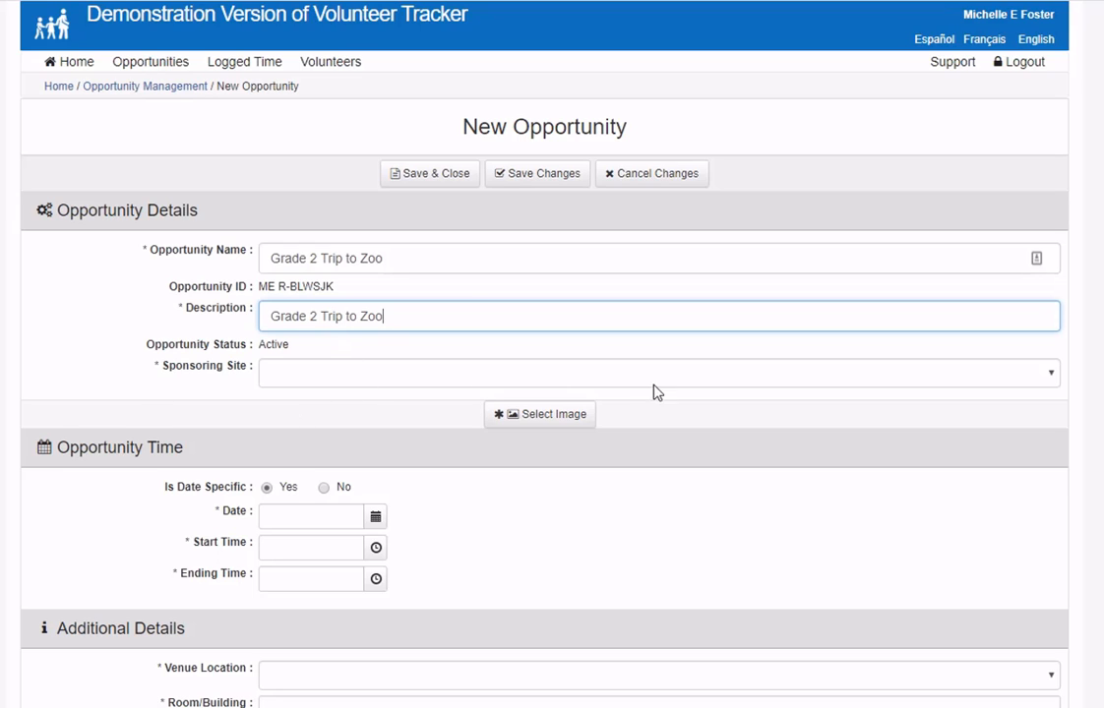
- Set sponsoring site 308 Cooleemee Elementary, date 04/01/2020, 9:00 AM to 3:00 PM
left_click(613, 382)
left_click(532, 413)
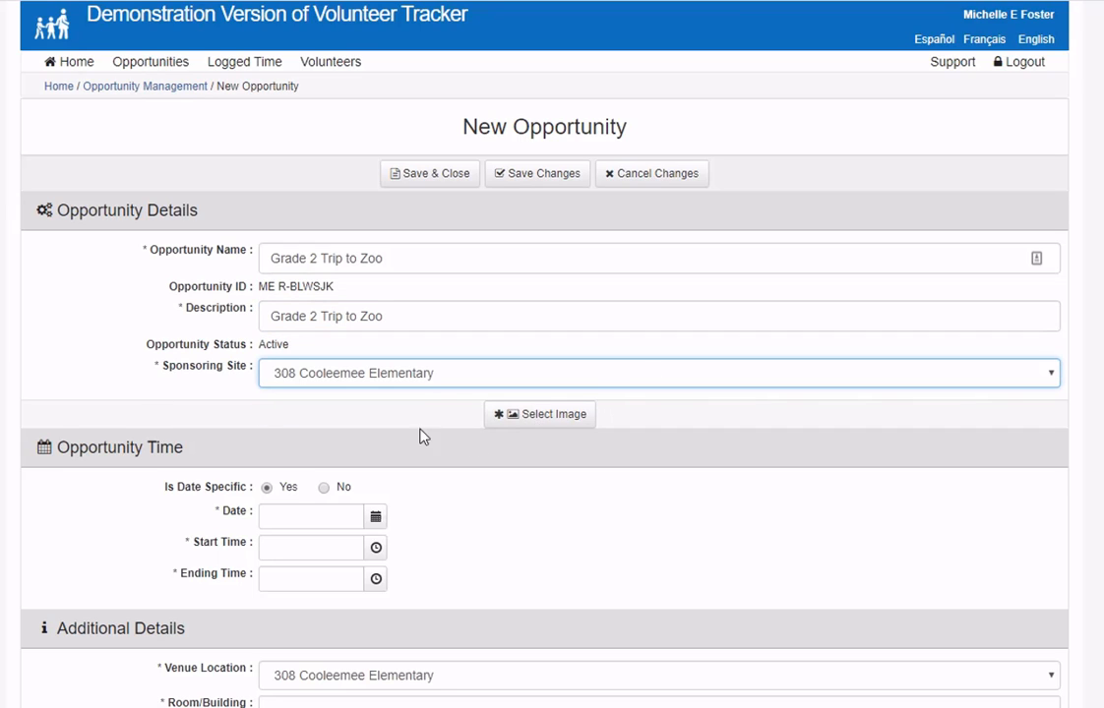
left_click(374, 519)
left_click(358, 346)
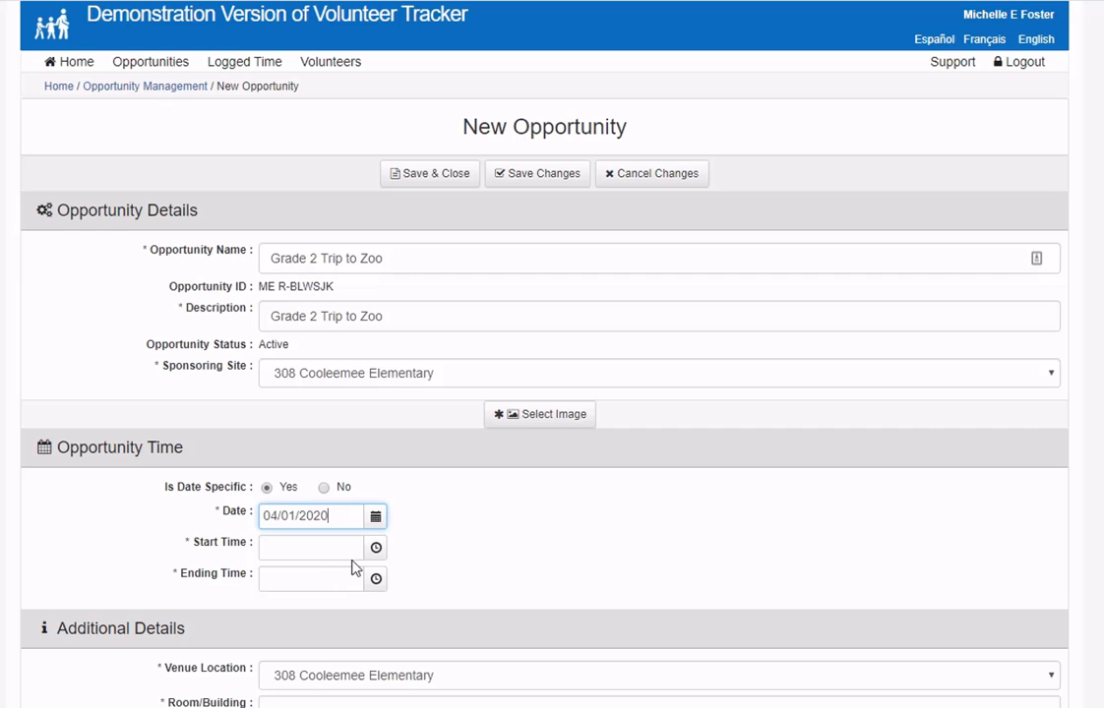
left_click(374, 551)
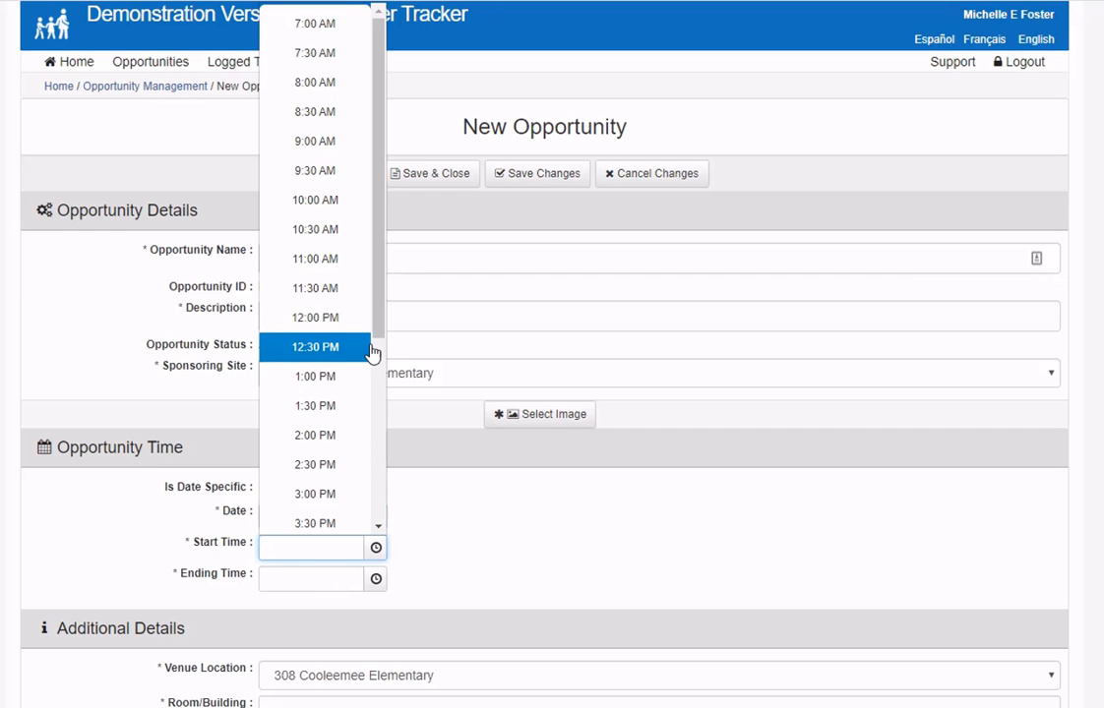
left_click(324, 146)
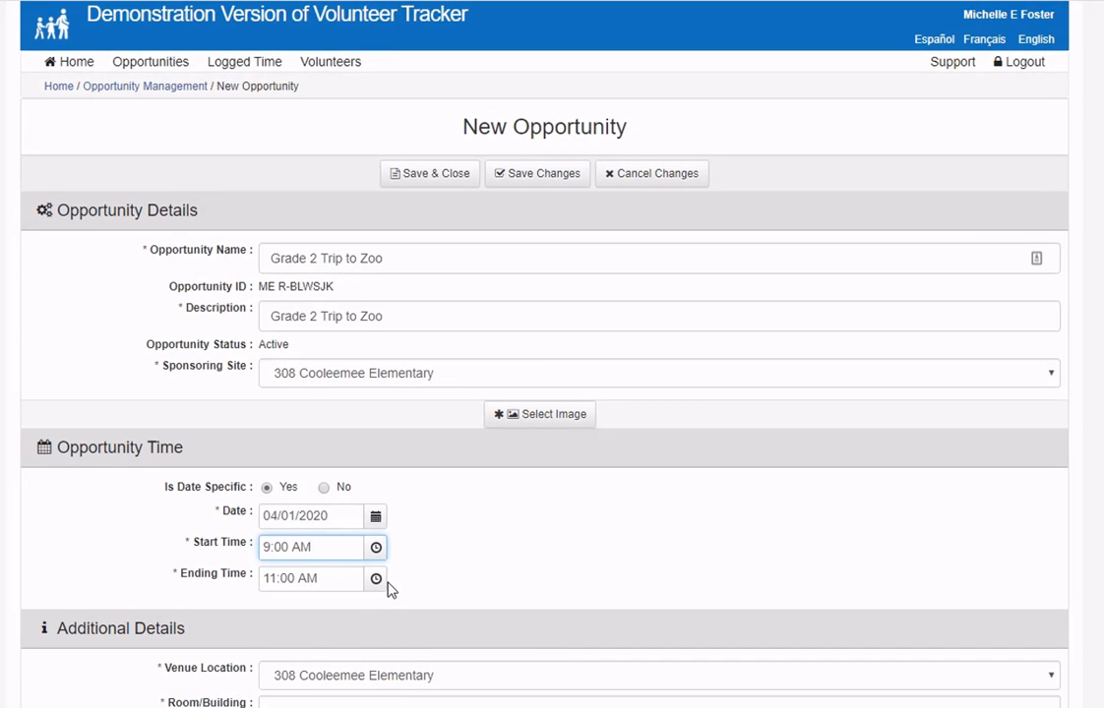
left_click(377, 583)
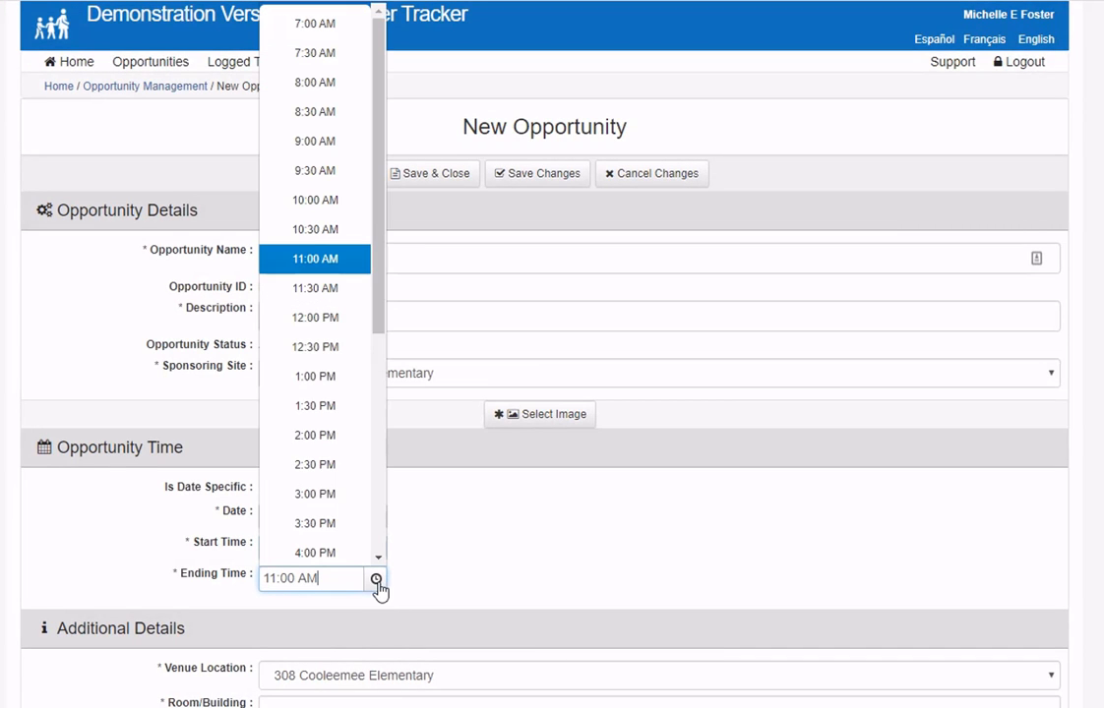
left_click(325, 494)
- Enter City Zoo as the room/building and set the volunteer class to Level 3
scroll(586, 596, "down", 2)
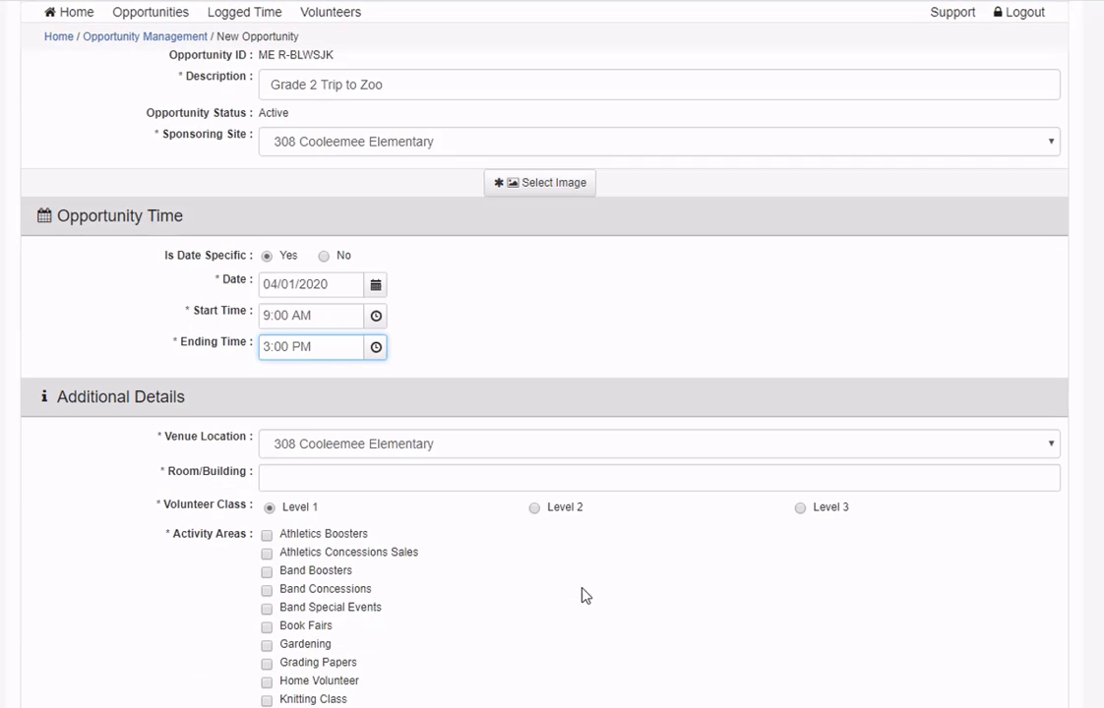
left_click(348, 476)
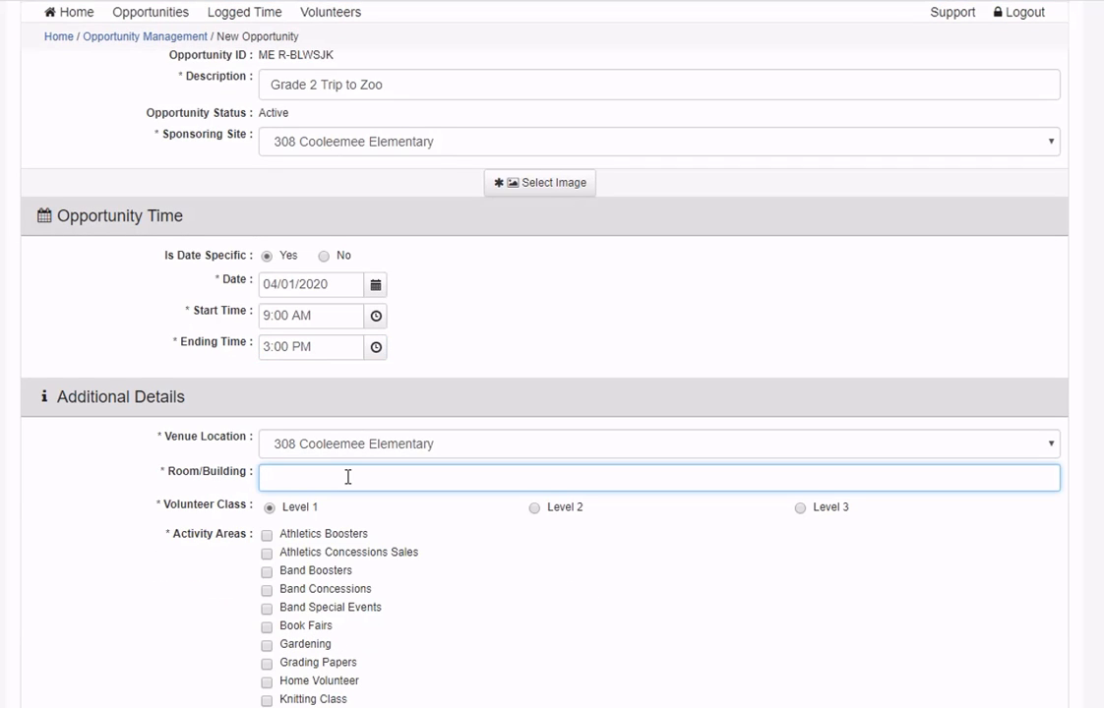
type("Cl")
type("ty Z")
type("oo")
scroll(720, 566, "down", 2)
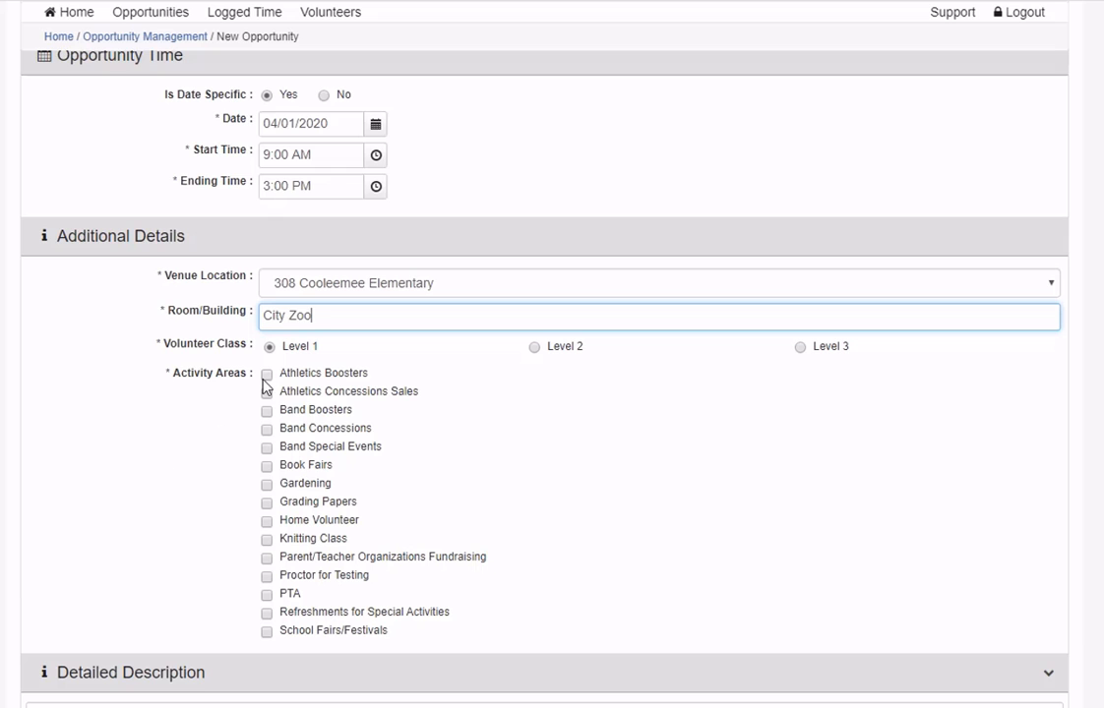
left_click(801, 347)
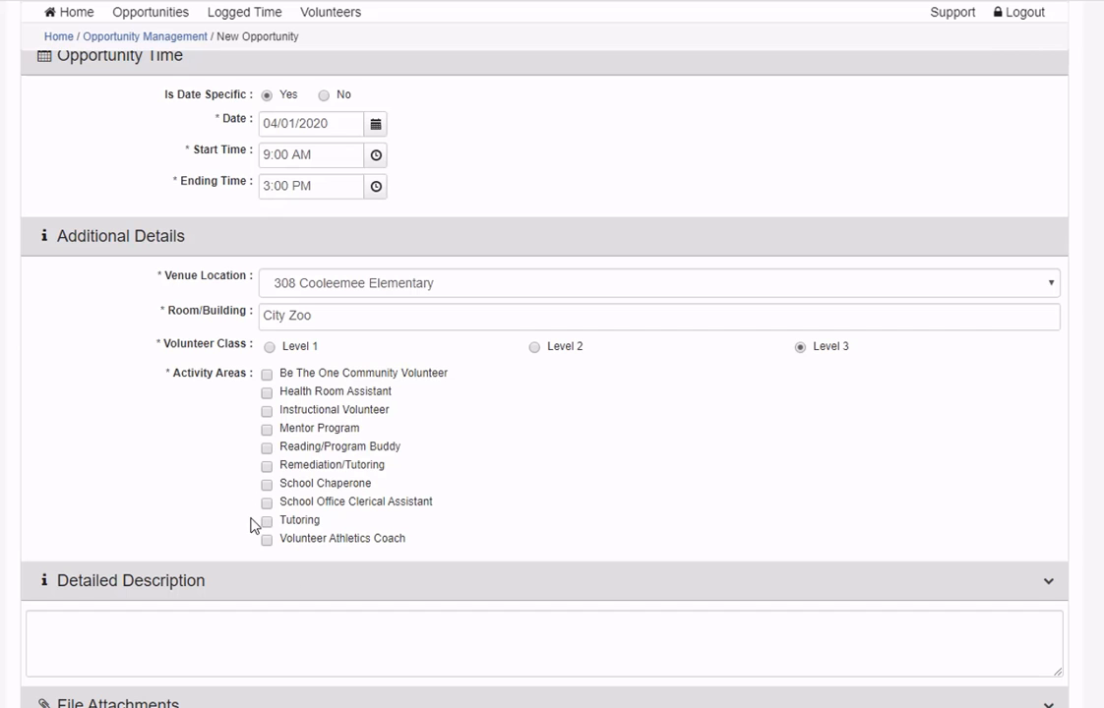
- Tick School Chaperone, Tutoring, Mentor Program and Instructional Volunteer areas; make School Chaperone primary
left_click(266, 483)
left_click(266, 523)
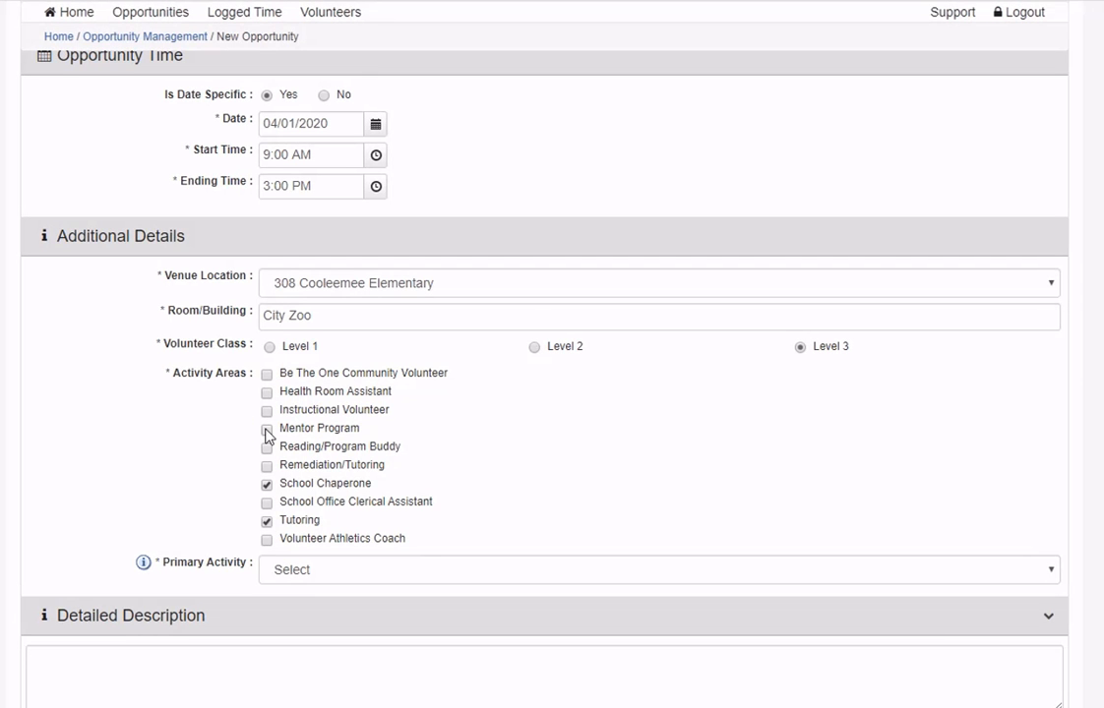
left_click(265, 430)
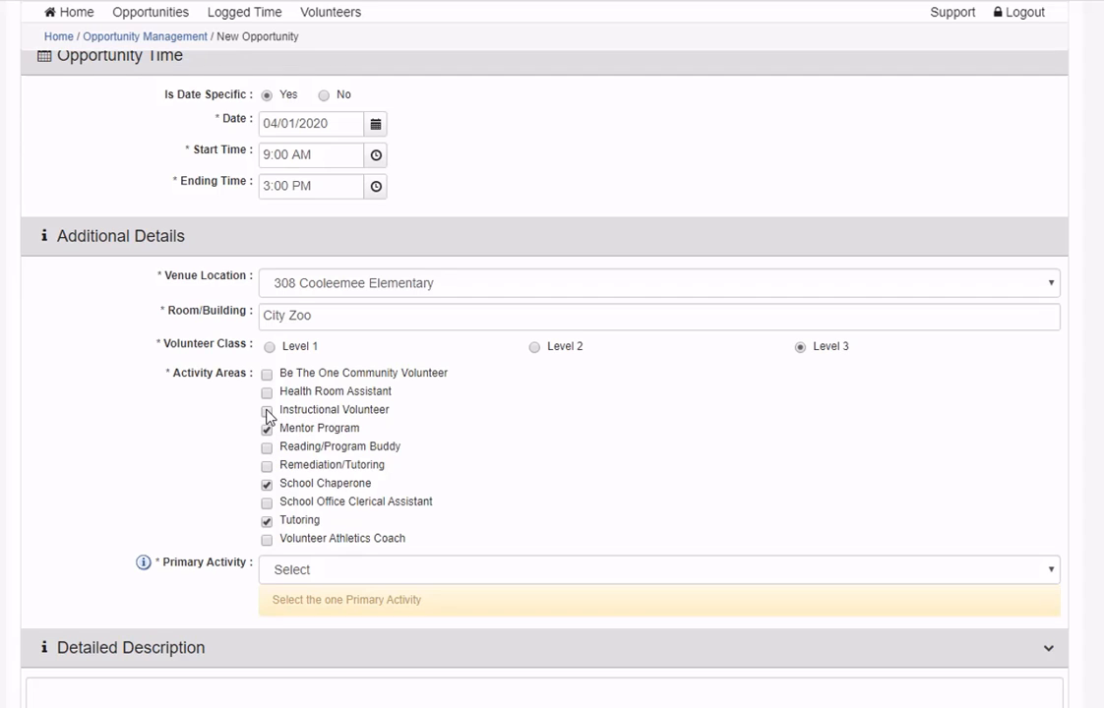
left_click(267, 412)
left_click(426, 575)
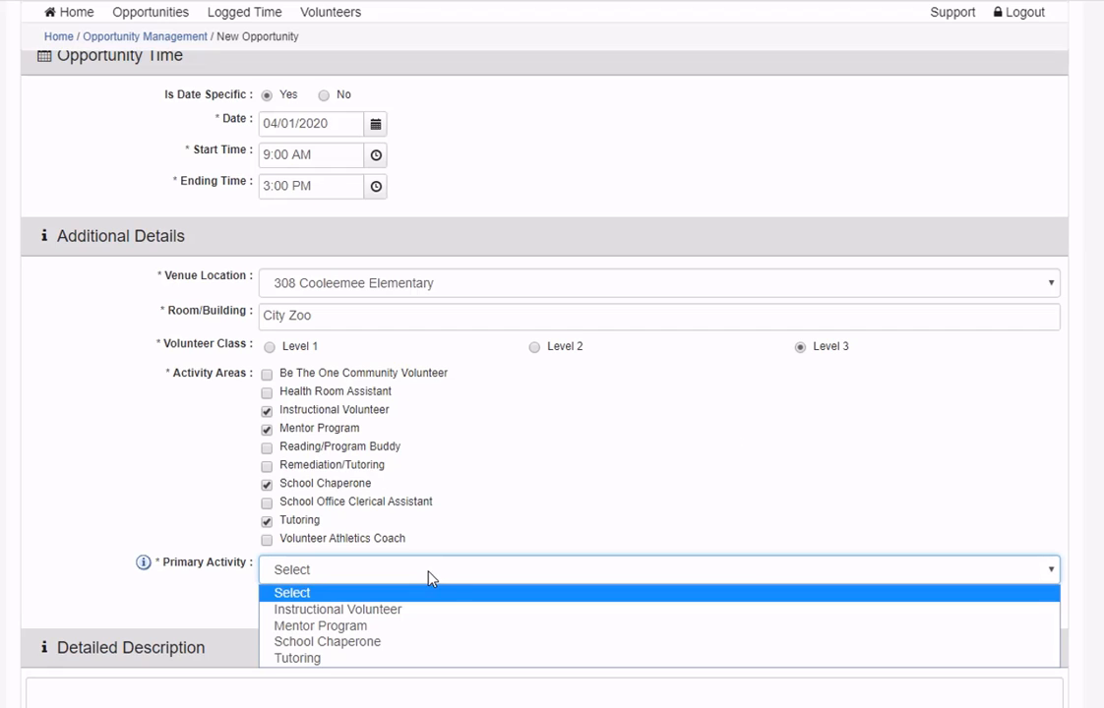
left_click(371, 644)
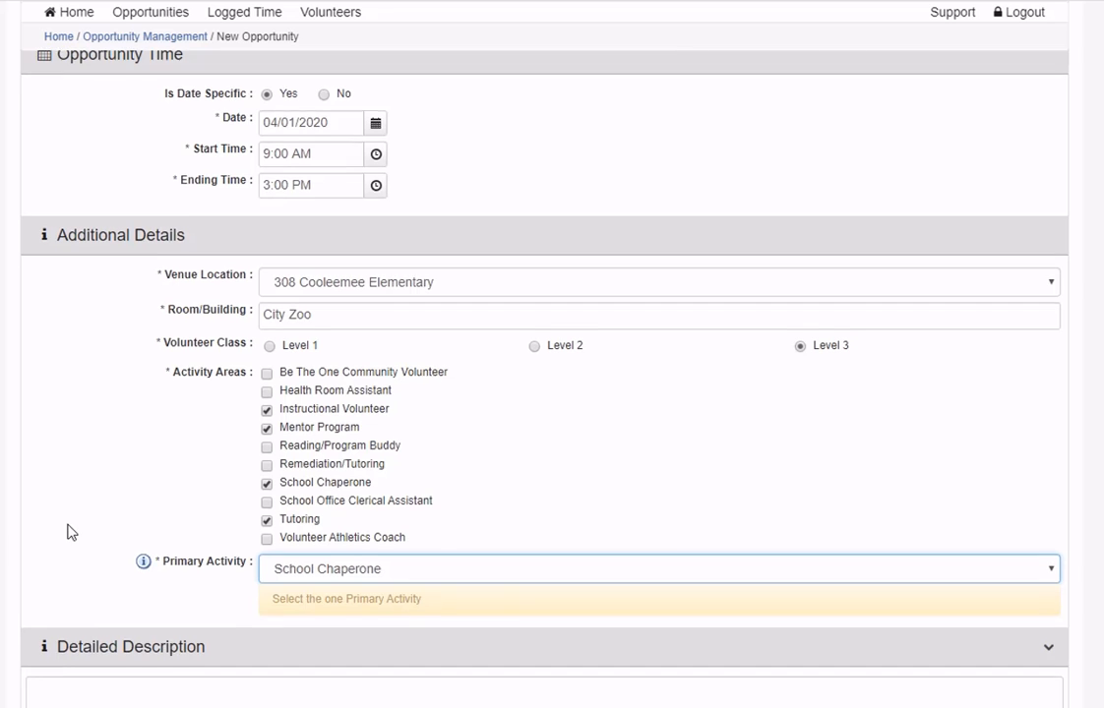
- Set the number of volunteers needed to 10
scroll(67, 530, "down", 4)
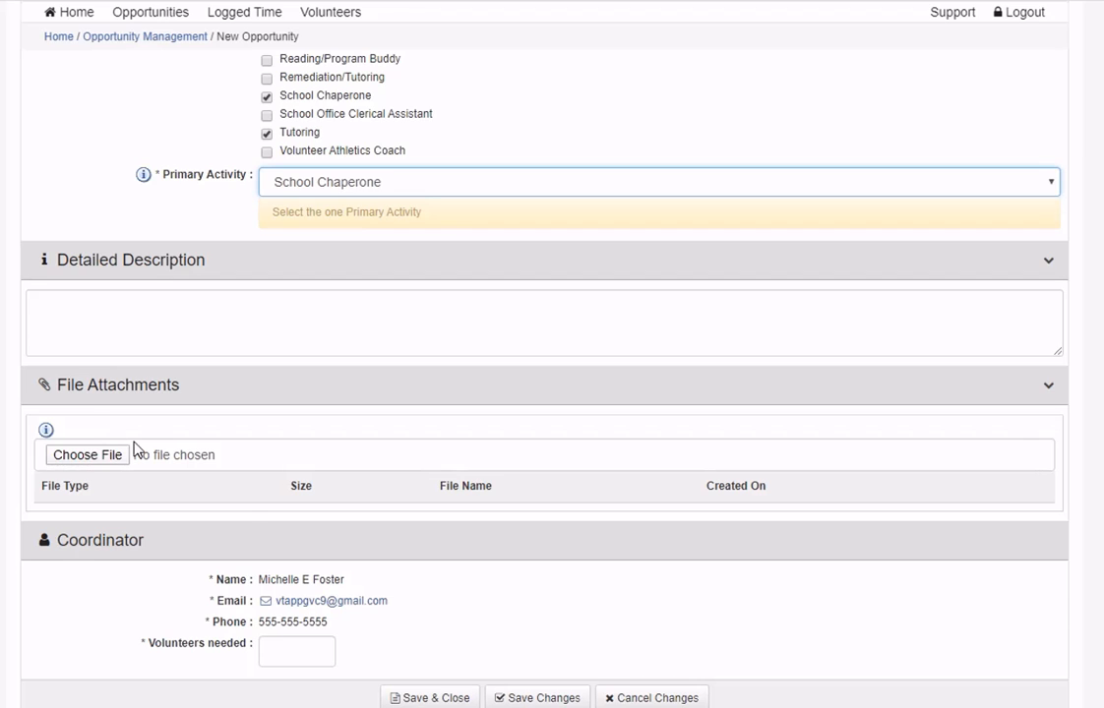
left_click(278, 655)
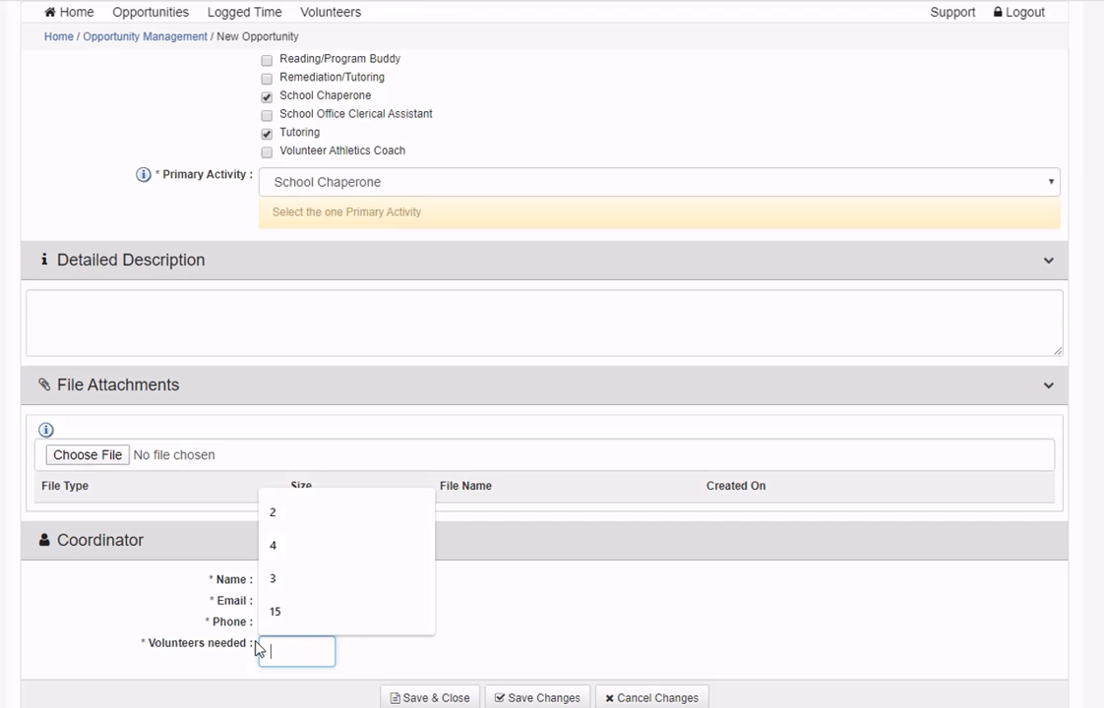
type("10")
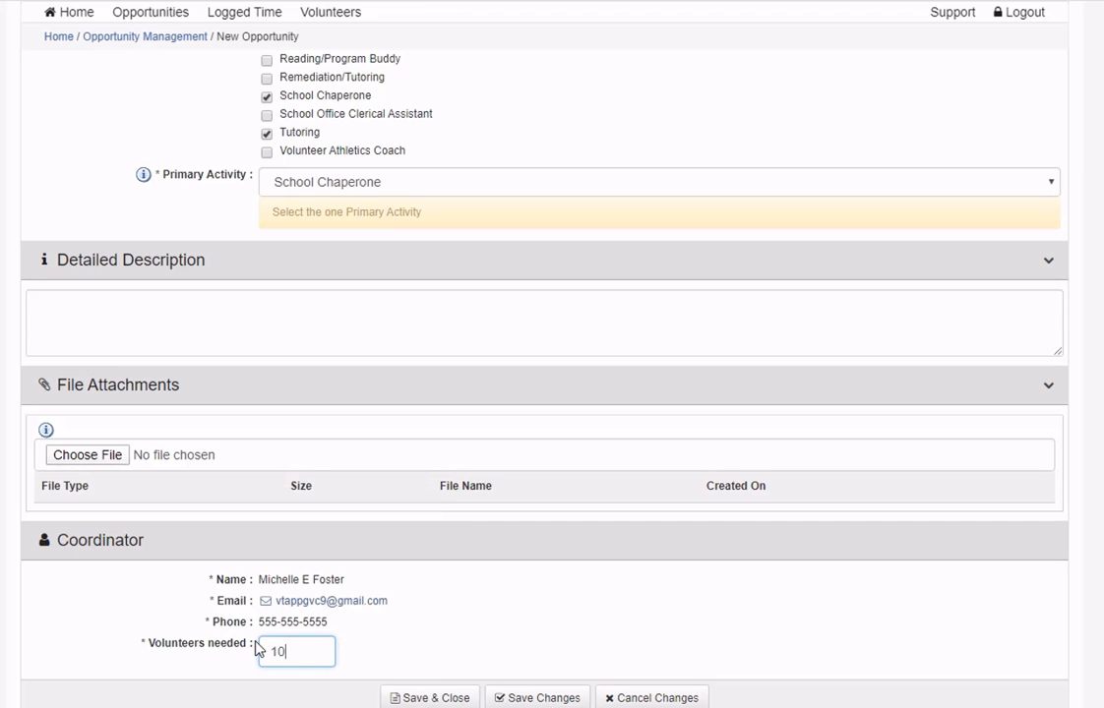
left_click(548, 604)
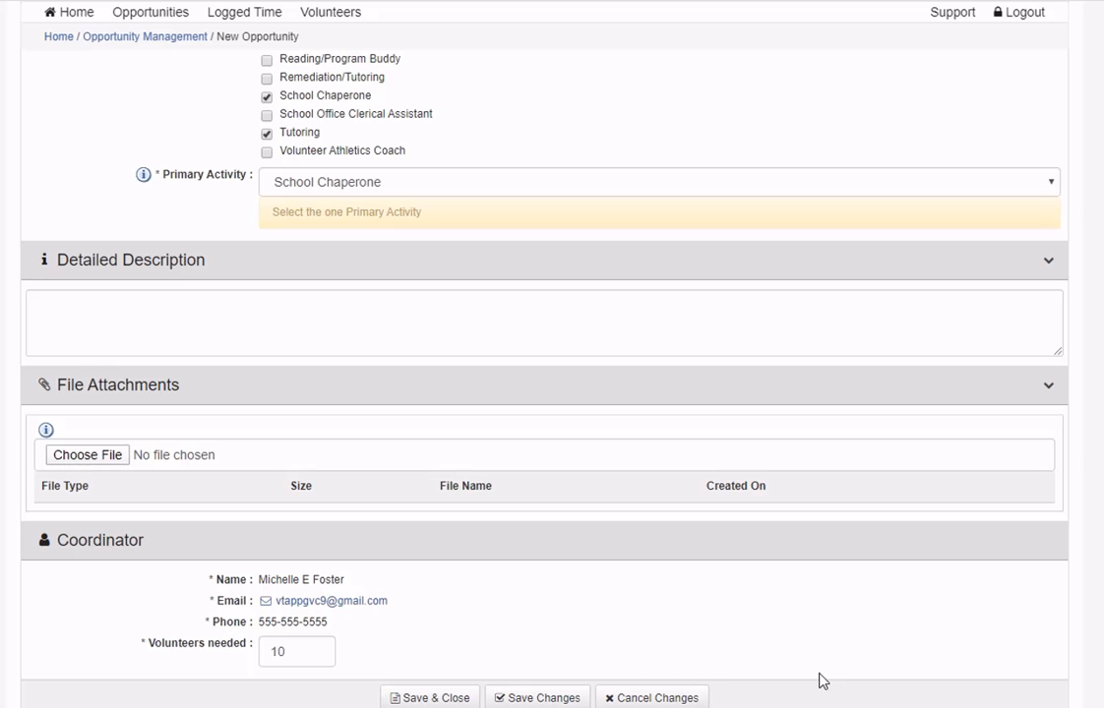
scroll(930, 598, "up", 5)
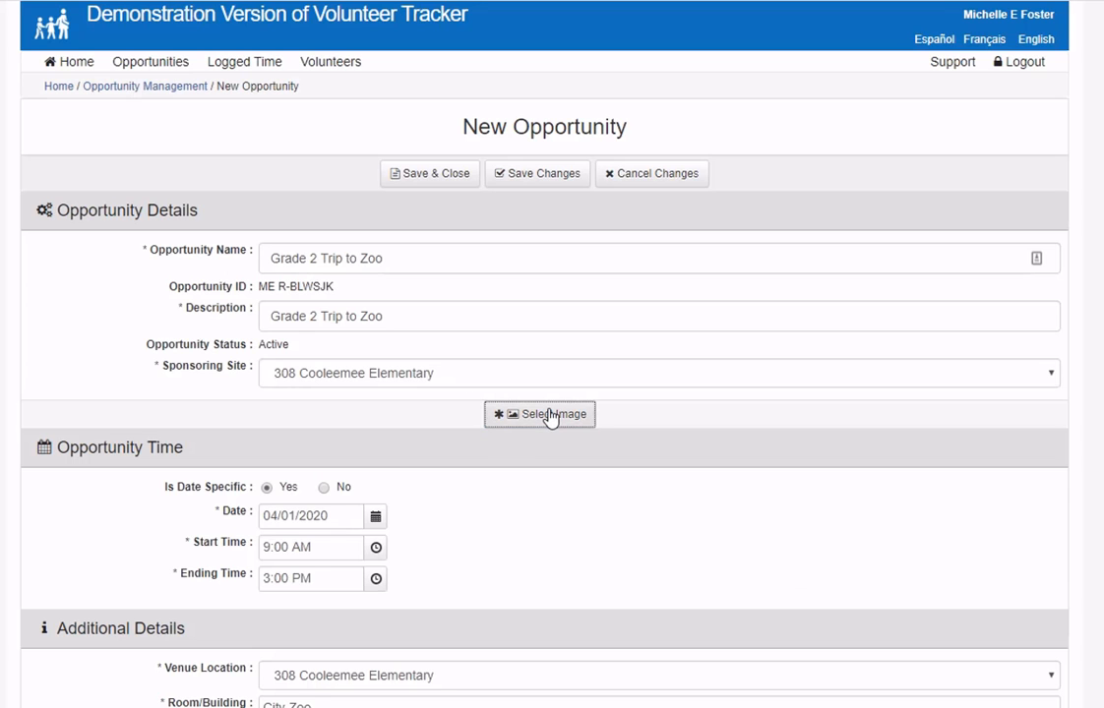
- Choose the Zoo Gate picture as the opportunity's image
left_click(548, 415)
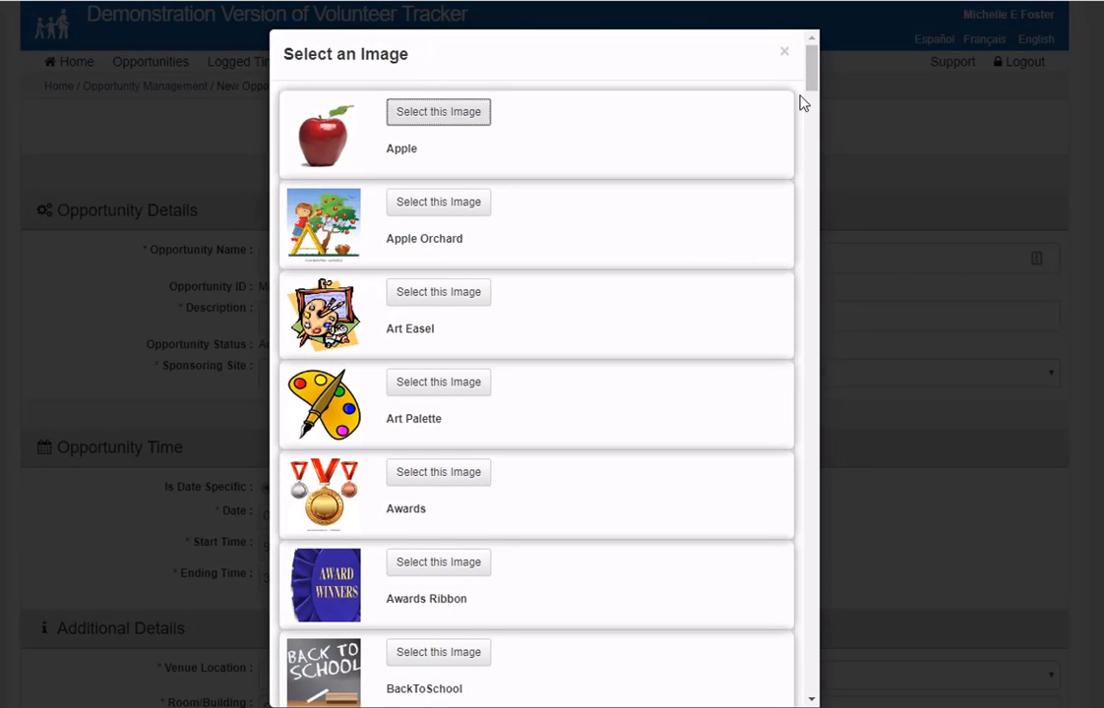
left_click_drag(811, 99, 813, 684)
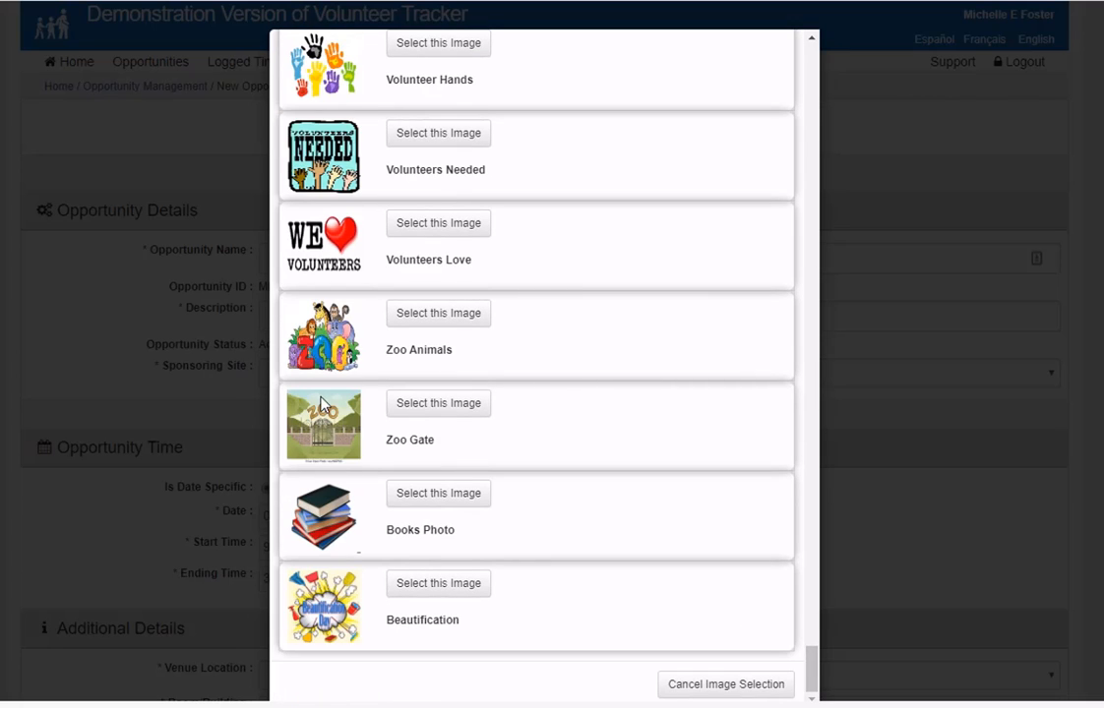
left_click(461, 407)
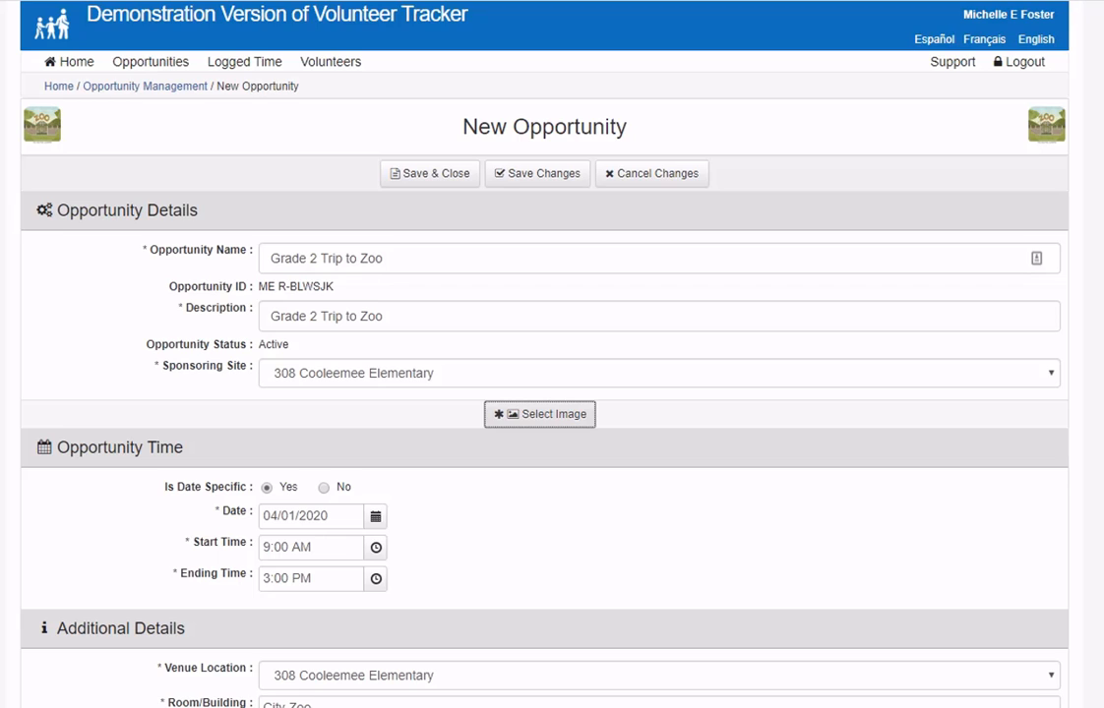
scroll(544, 393, "down", 7)
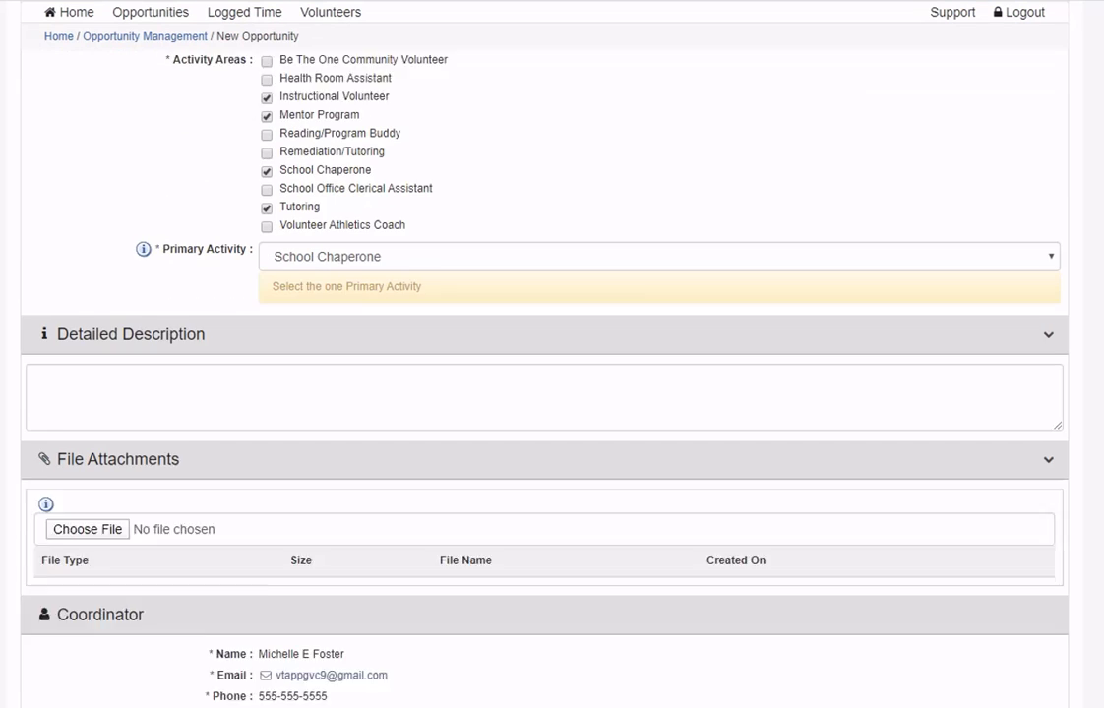
scroll(544, 393, "down", 1)
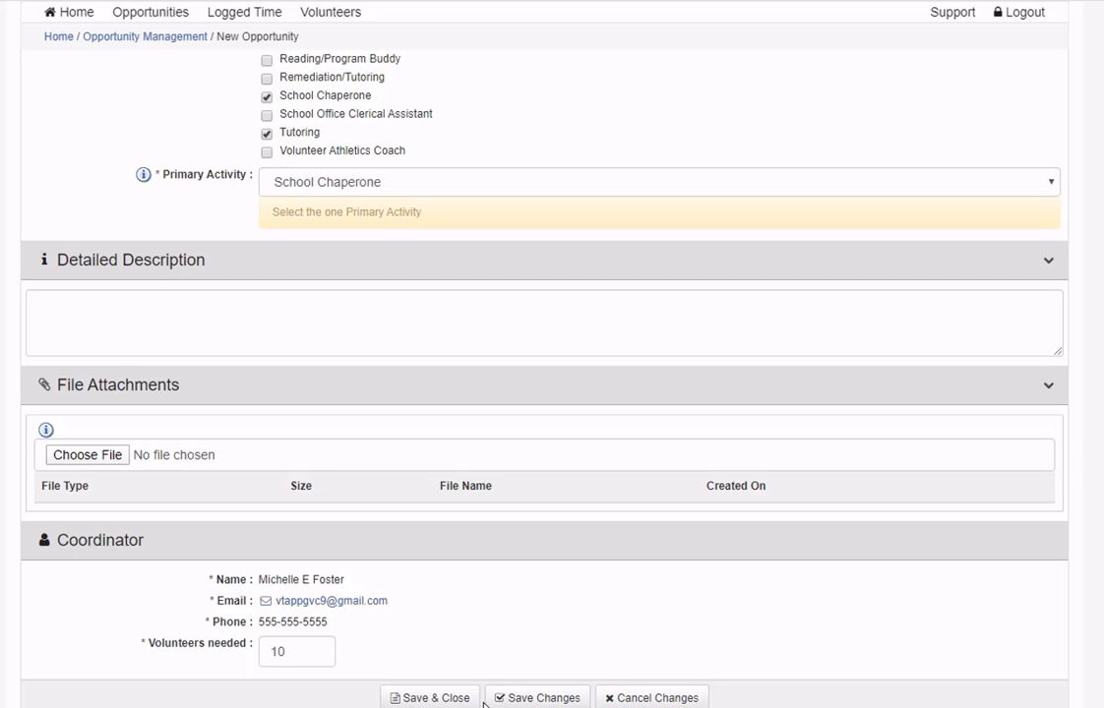
- Save and close the opportunity, then open its details showing 10 volunteers needed
left_click(439, 698)
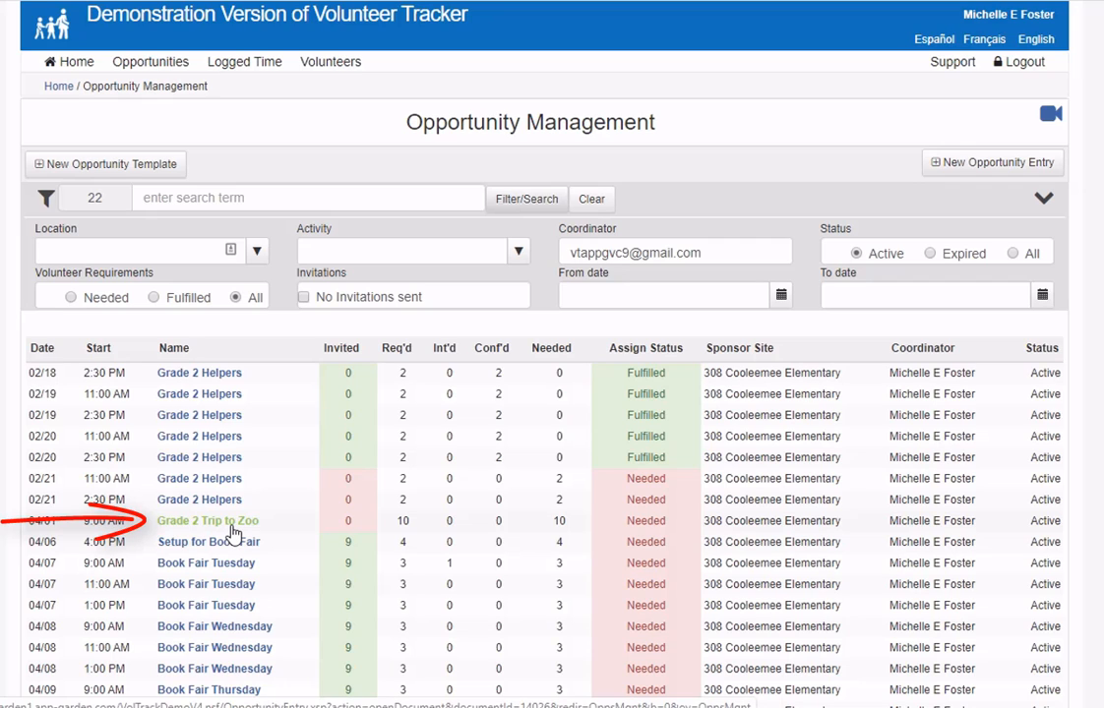
left_click(233, 531)
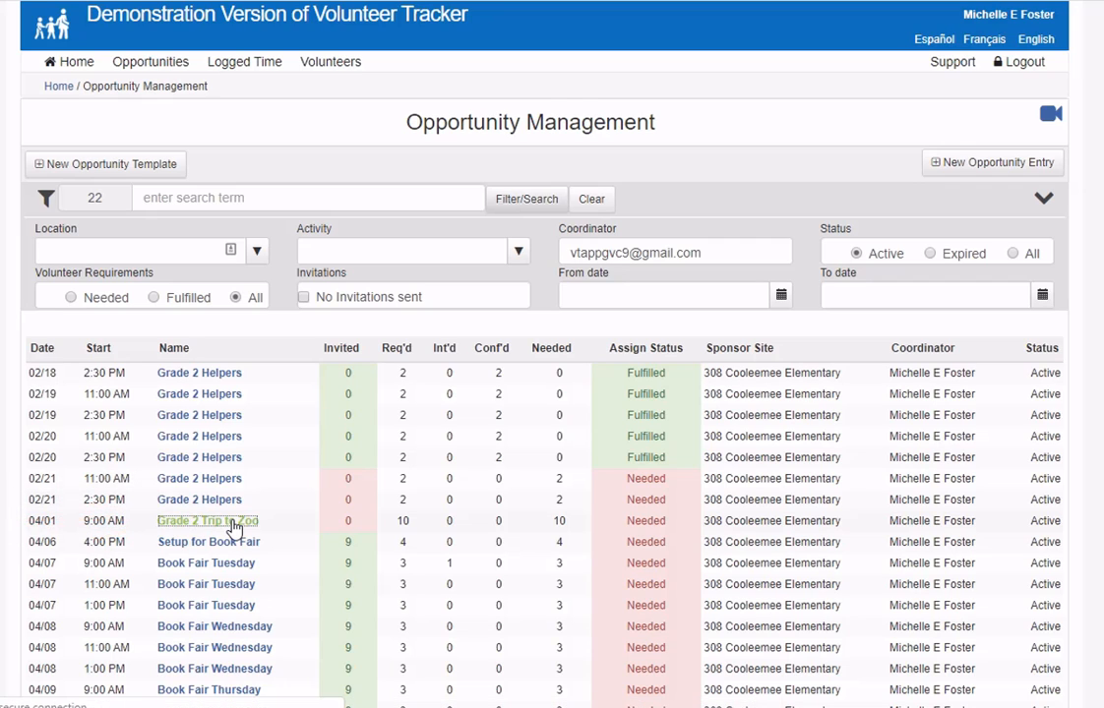
scroll(703, 509, "down", 5)
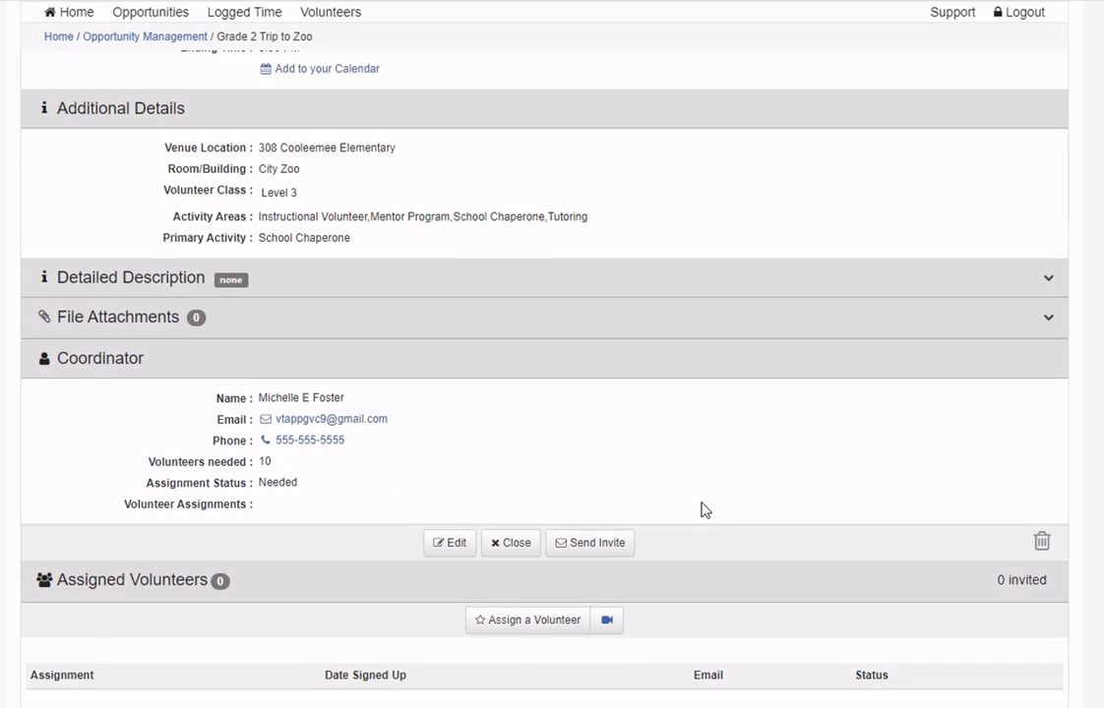
- Start the invitation email and address it to the Grade 2 Helpers volunteer group
left_click(602, 543)
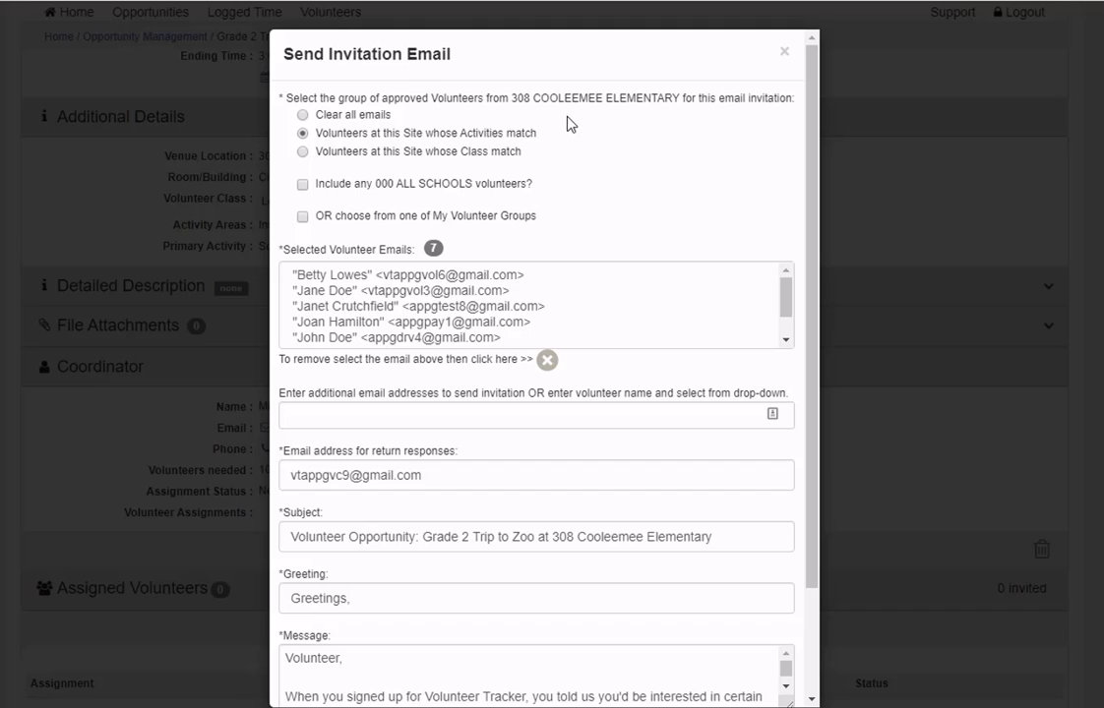
left_click(303, 151)
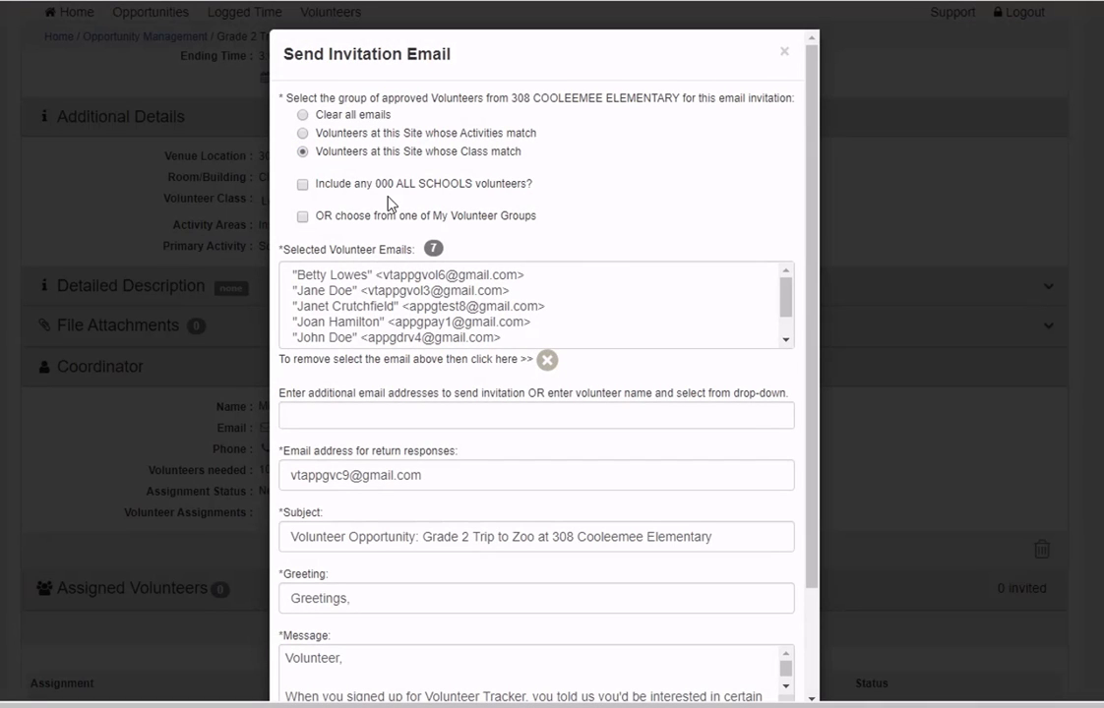
left_click(302, 185)
left_click(303, 217)
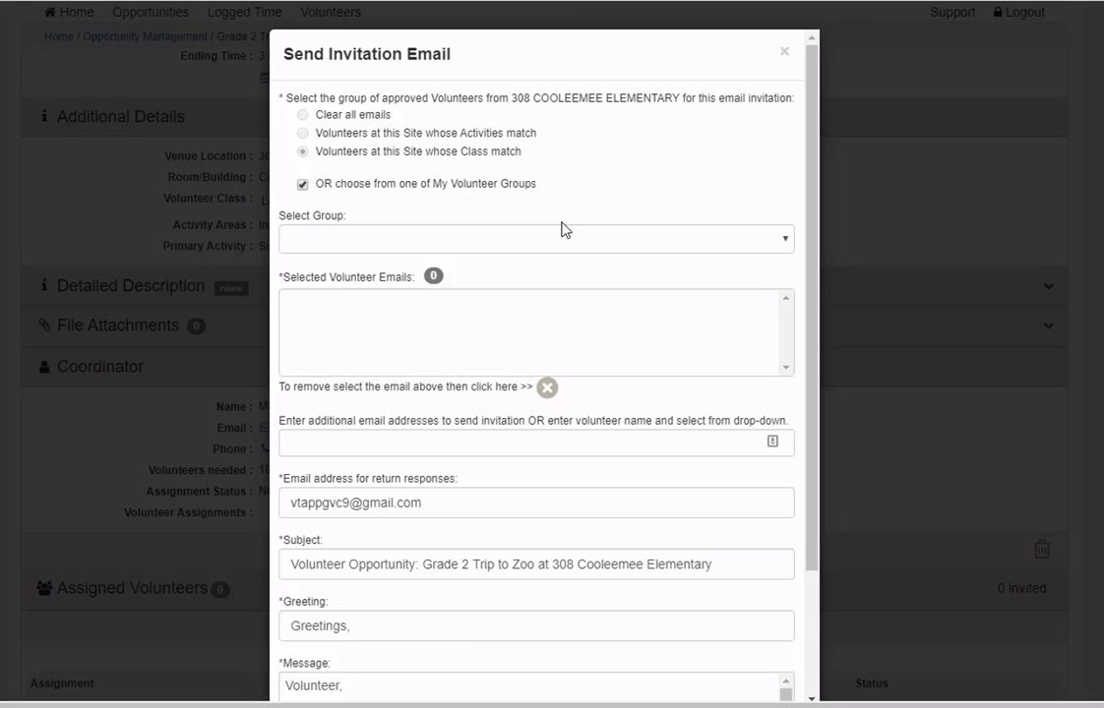
left_click(779, 240)
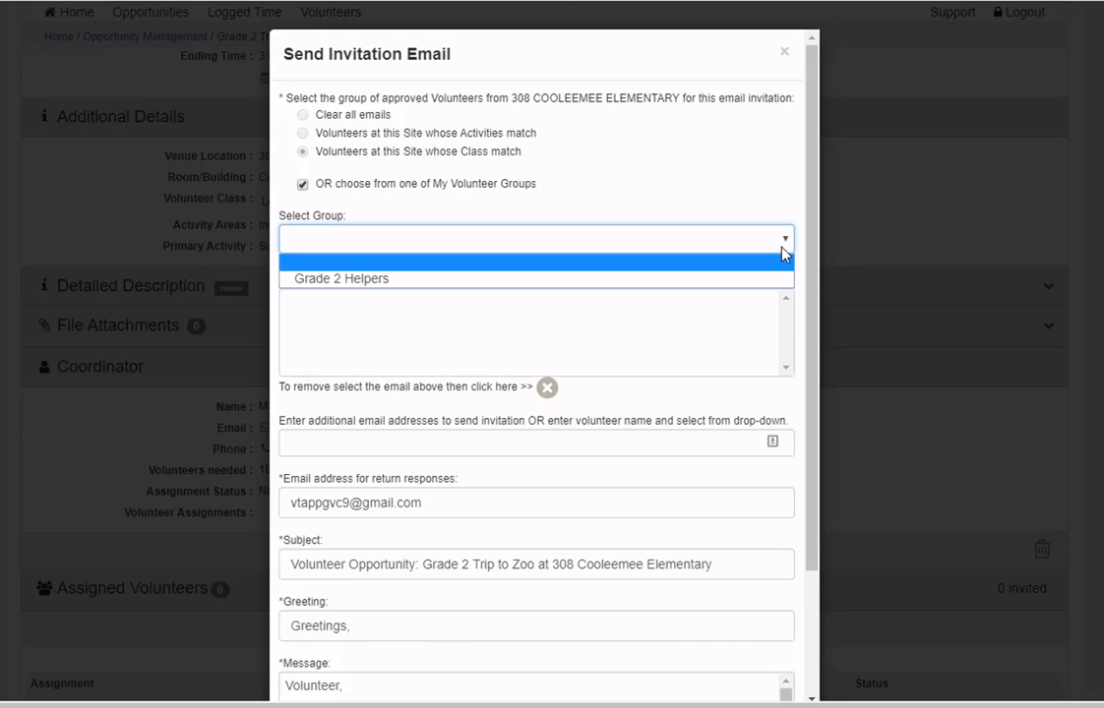
left_click(364, 283)
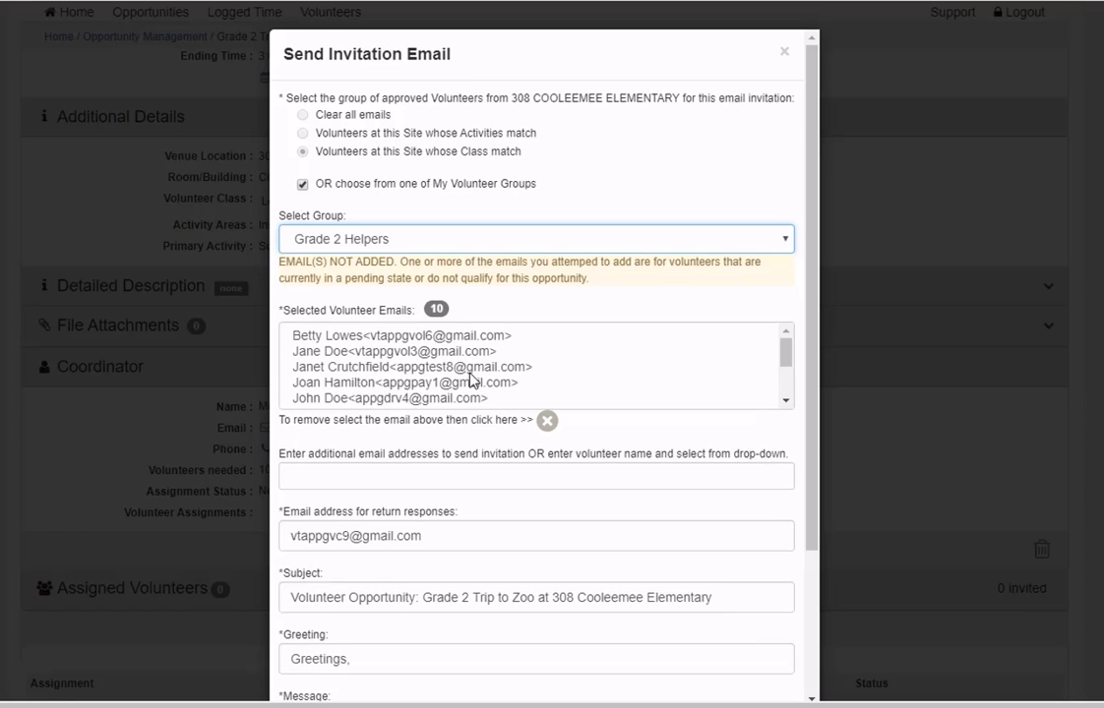
scroll(507, 576, "down", 3)
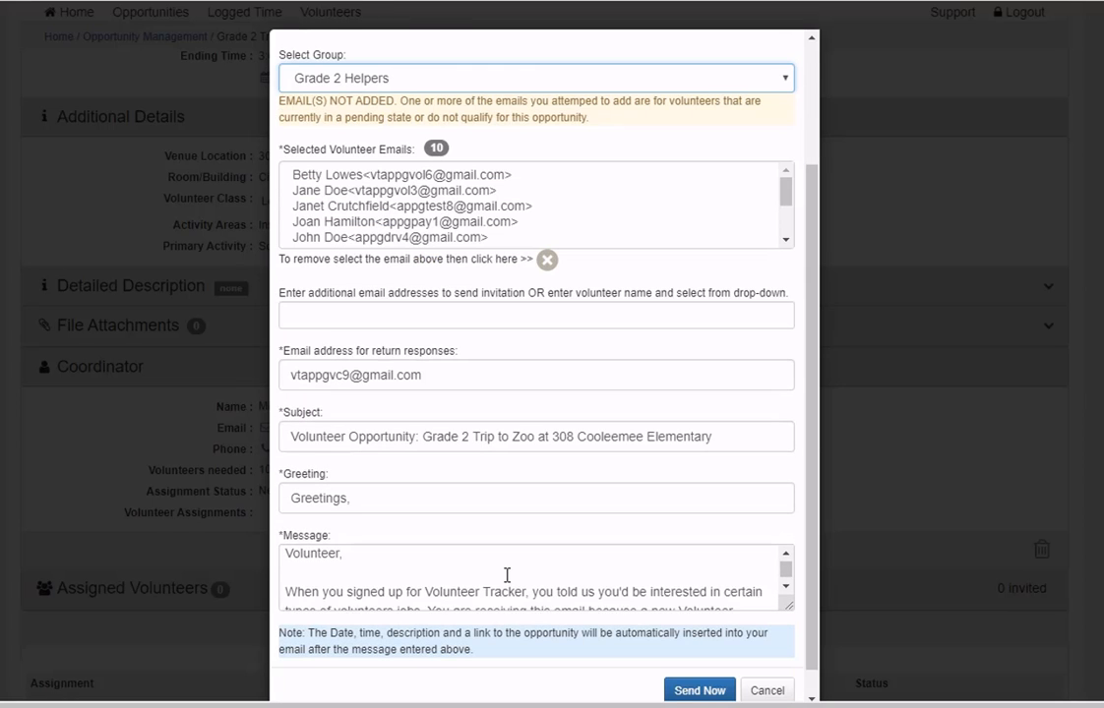
scroll(506, 575, "down", 1)
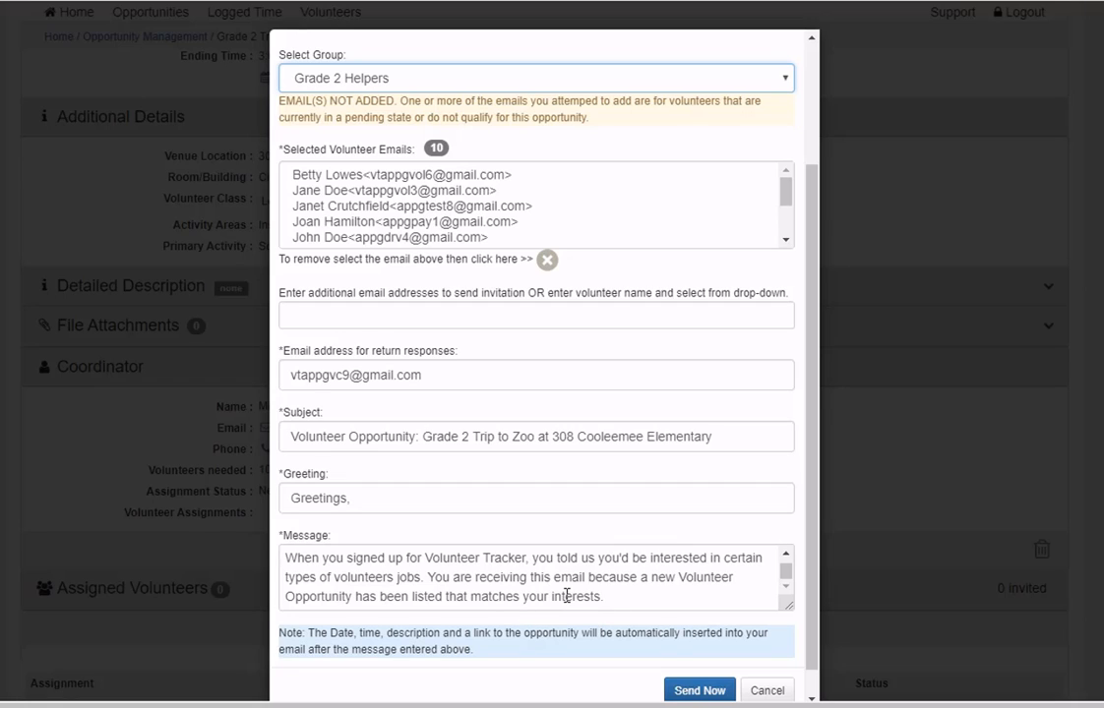
- Send the invitation, then read the received 'Volunteer Opportunity: Grade 2 Trip to Zoo' email in Gmail
left_click(698, 691)
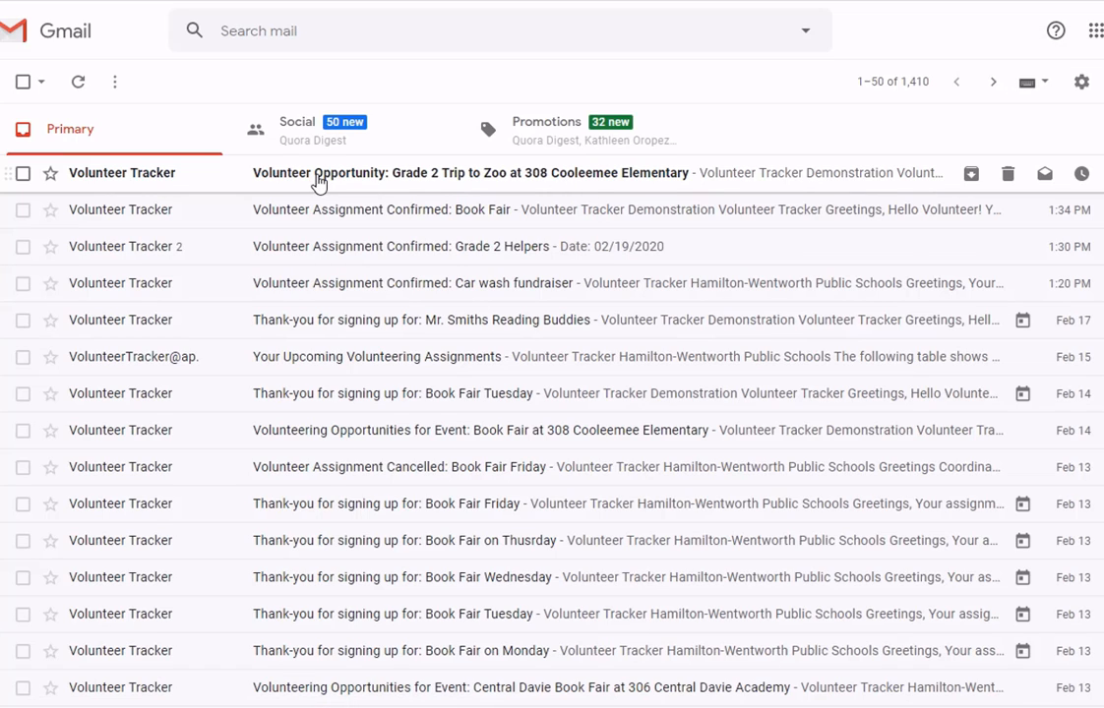
left_click(319, 183)
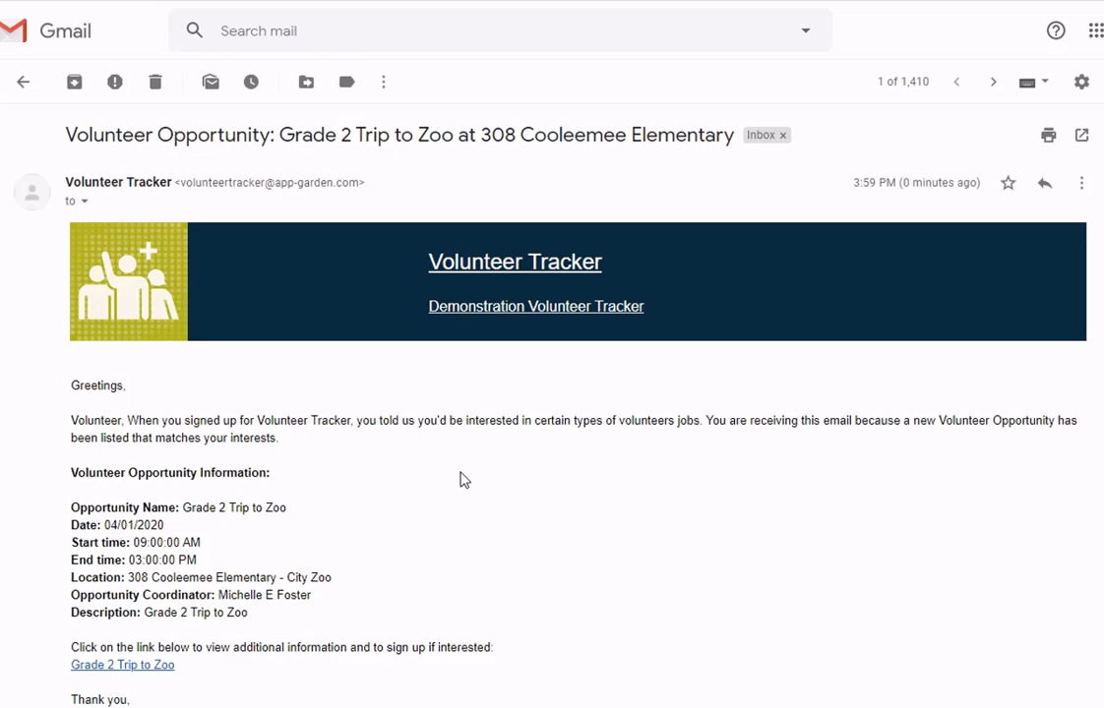
scroll(484, 508, "down", 1)
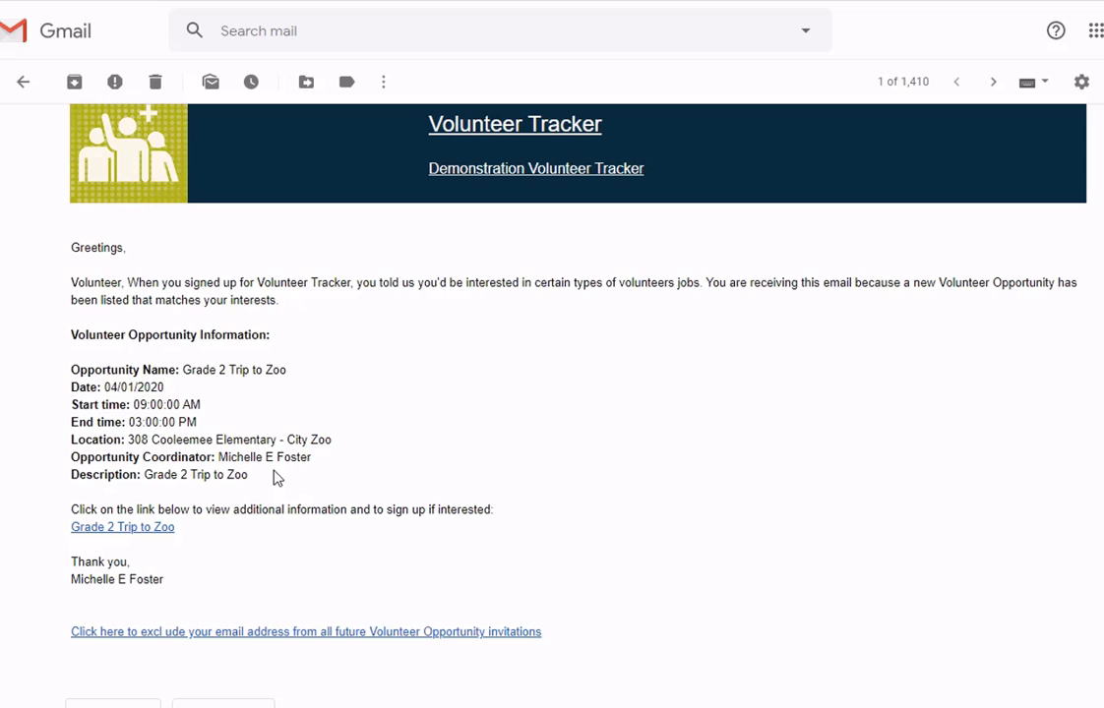
scroll(251, 465, "down", 1)
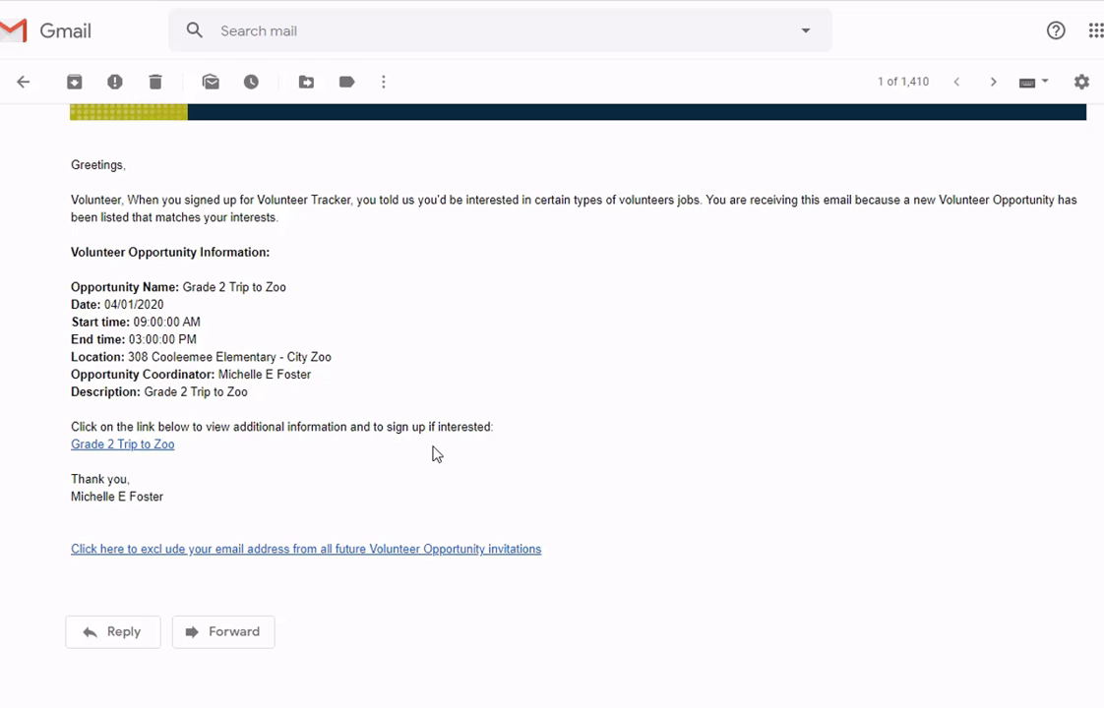
- Open Grade 2 Trip to Zoo from the invitation link and sign in as the volunteer
left_click(136, 449)
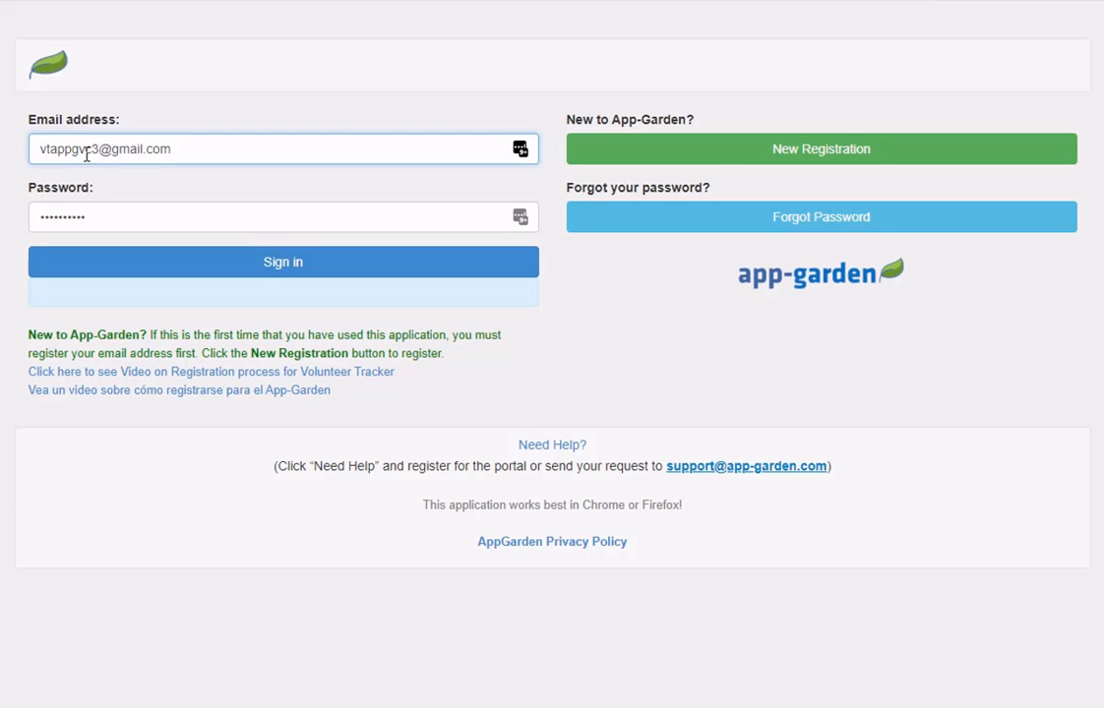
left_click_drag(86, 150, 98, 149)
type("10")
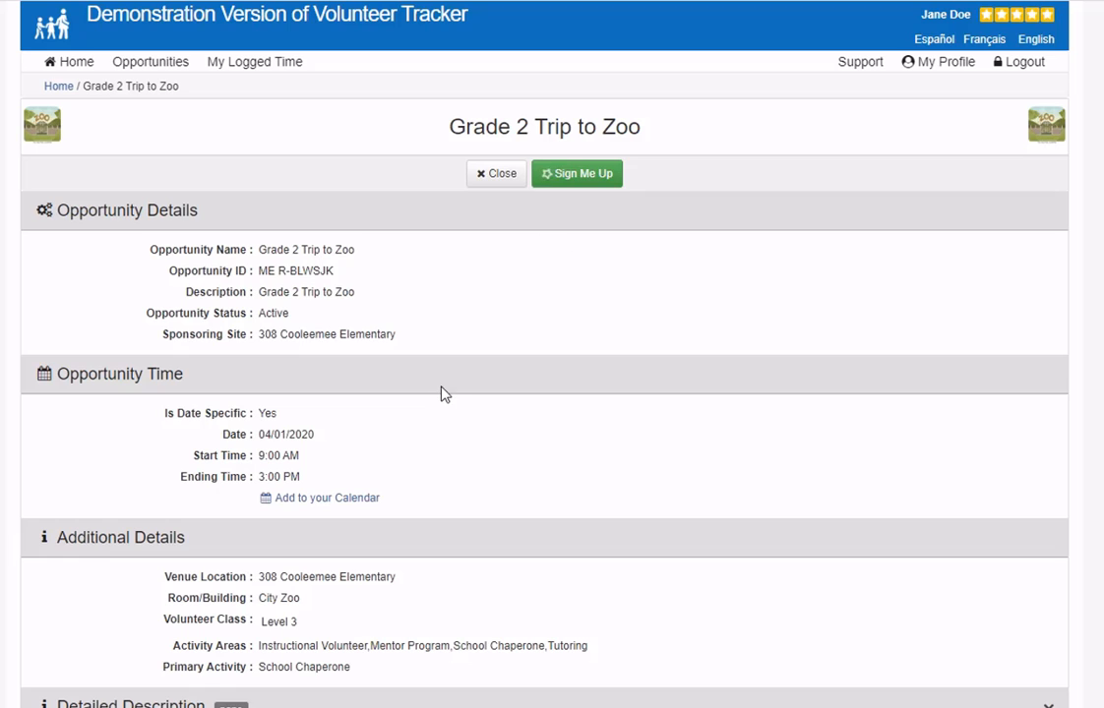
- Sign the volunteer up for the zoo trip as Interested and dismiss the confirmation
scroll(446, 489, "down", 3)
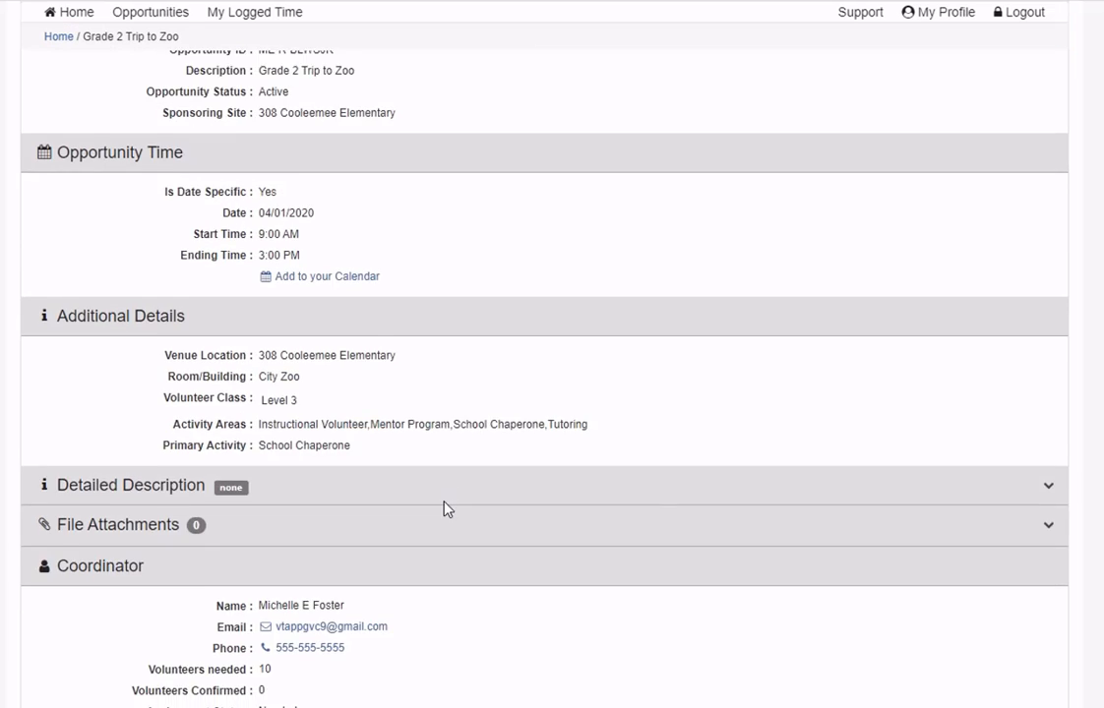
scroll(443, 508, "up", 3)
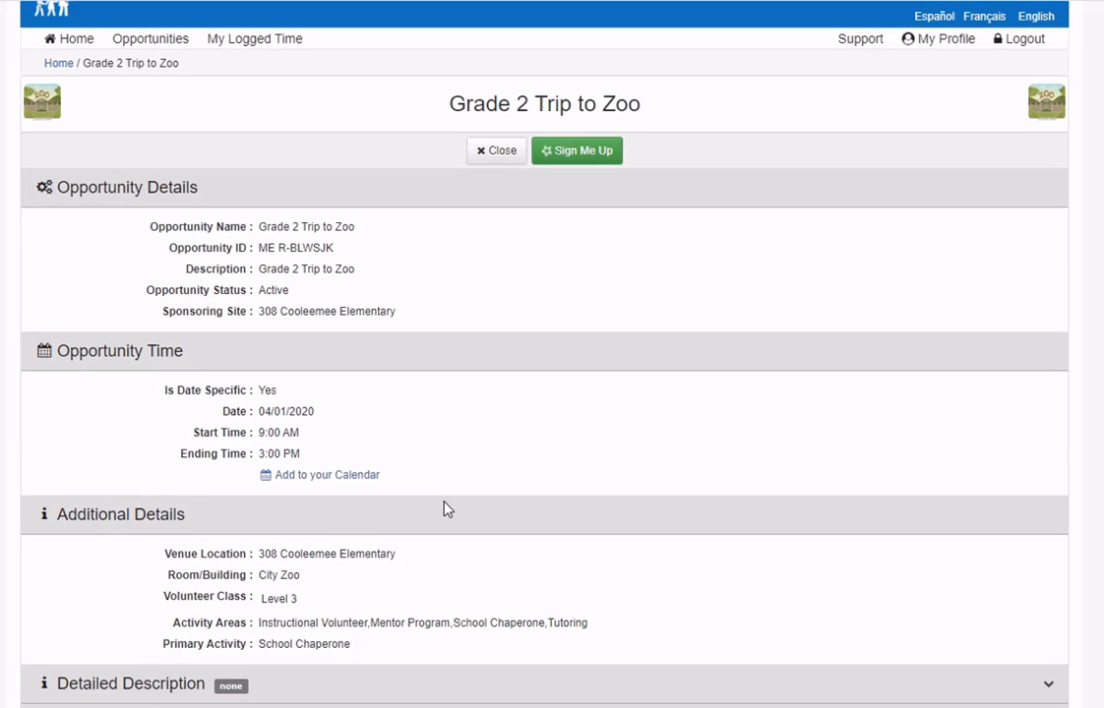
left_click(599, 157)
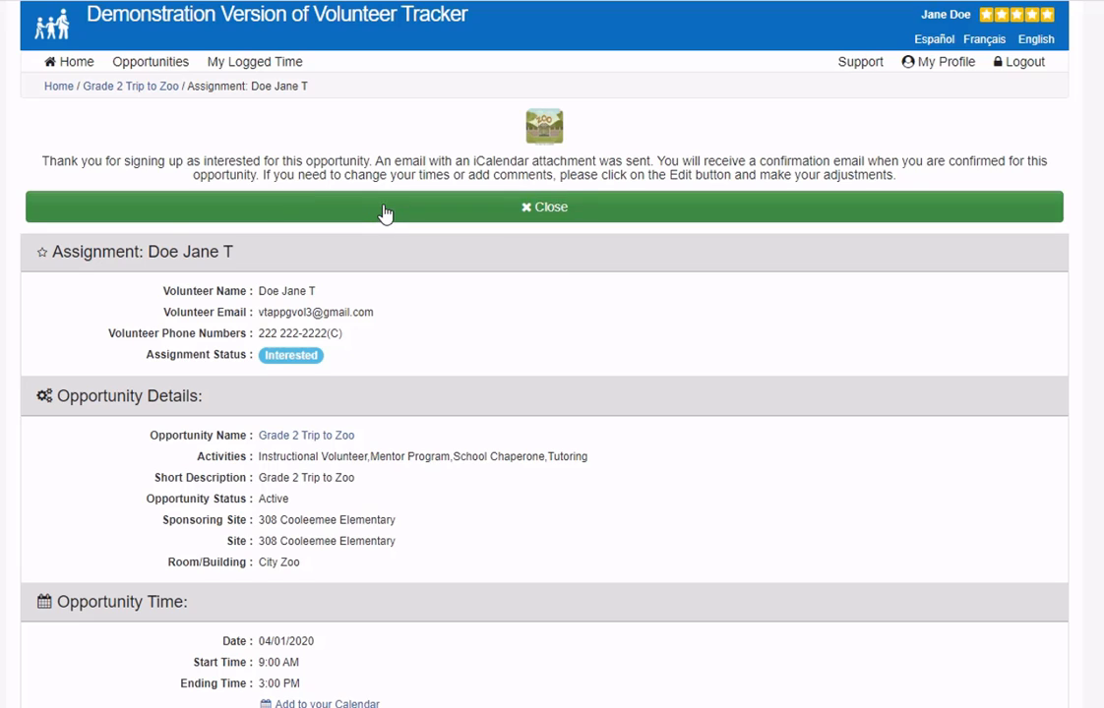
left_click(572, 209)
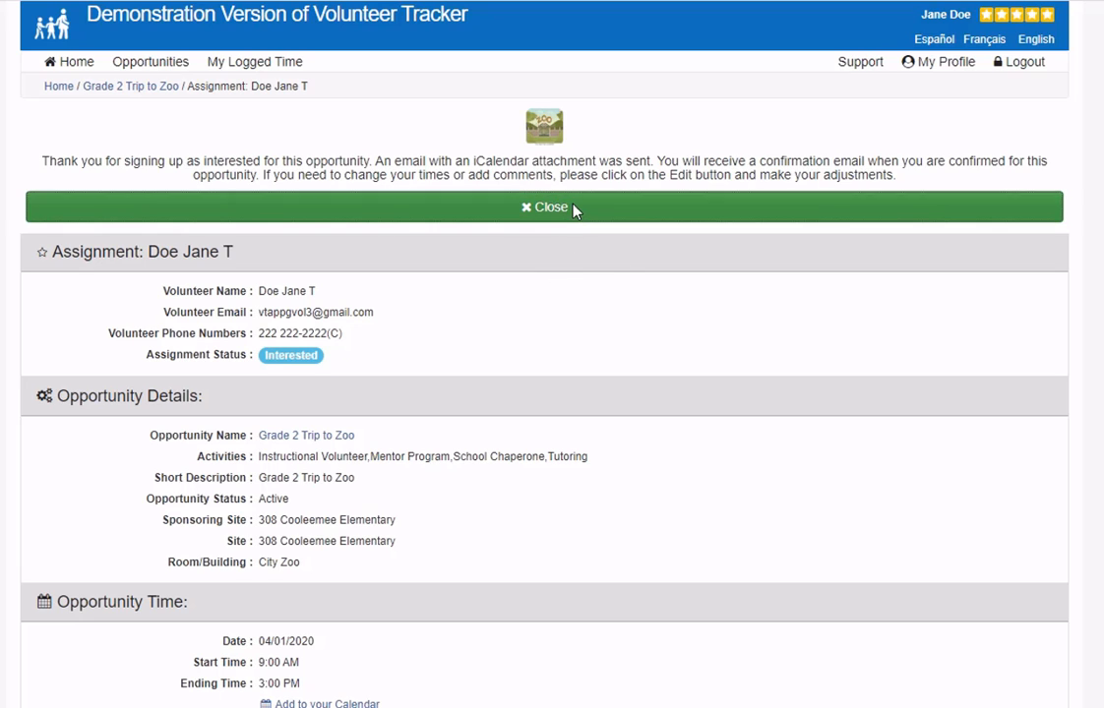